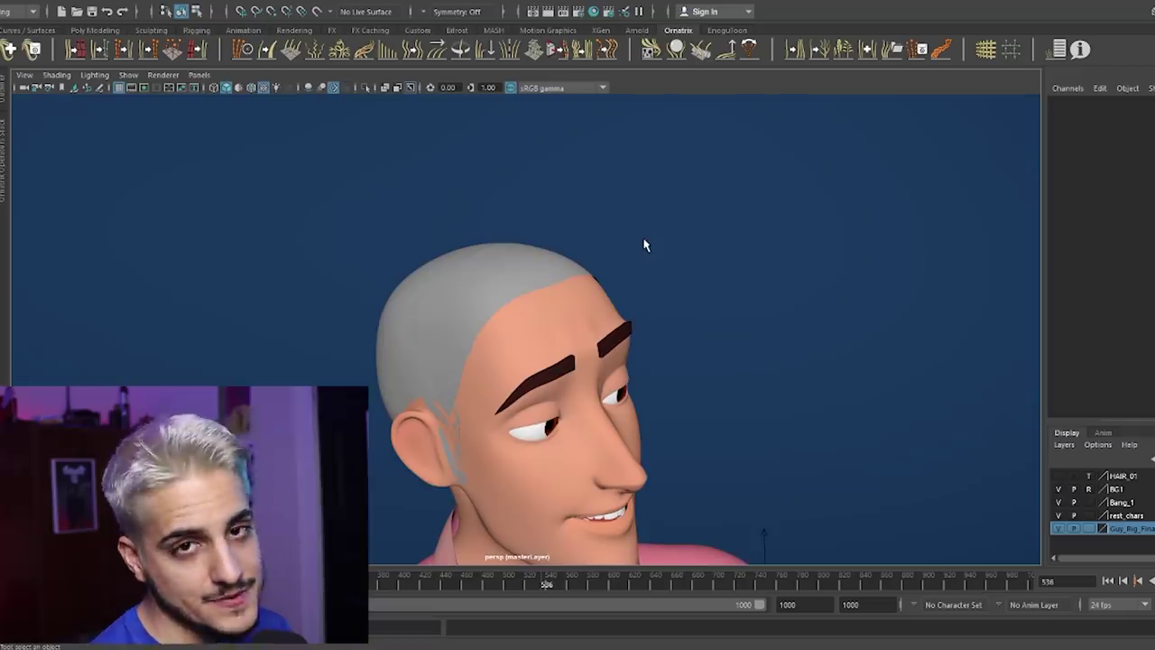
# Select the scalp mesh on the character's head and create an Ornatrix groom on it from the Fur Ball preset.
pyautogui.click(533, 270)
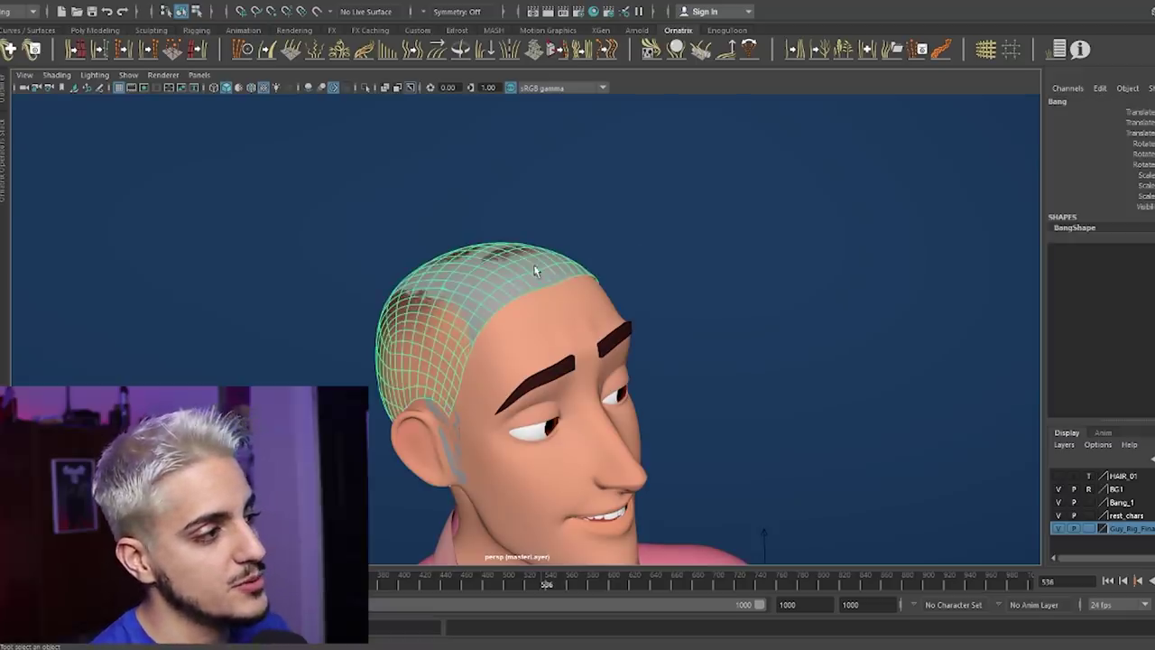
pyautogui.click(623, 267)
pyautogui.click(557, 270)
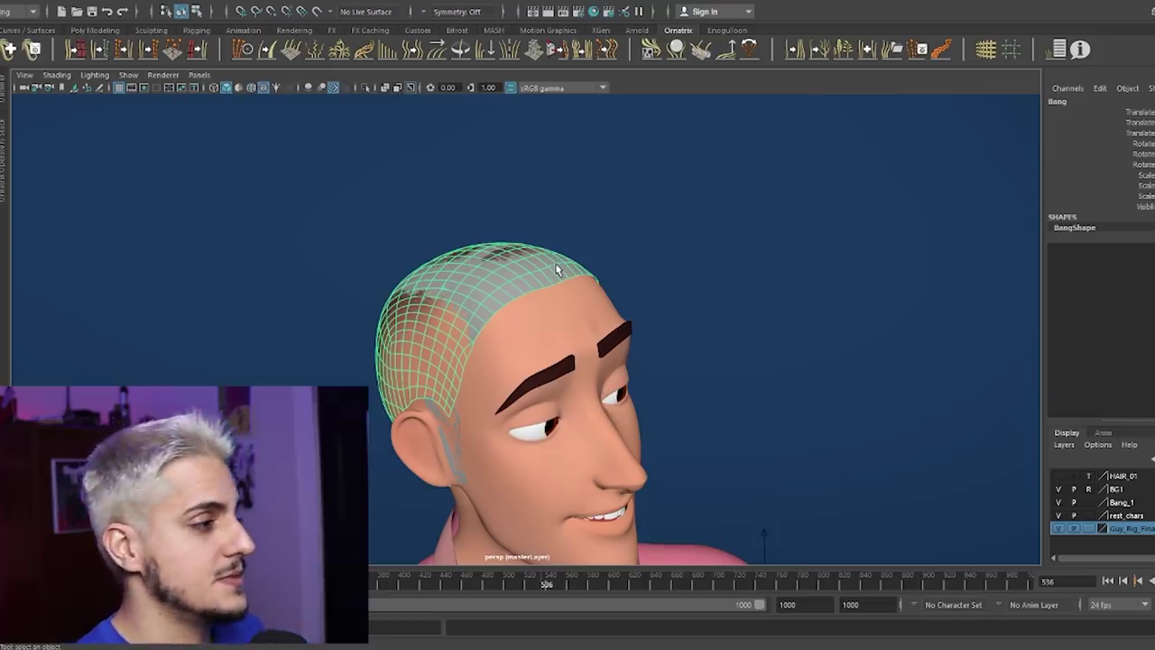
pyautogui.keyDown('alt'); pyautogui.moveTo(620, 206); pyautogui.dragTo(532, 152); pyautogui.keyUp('alt')
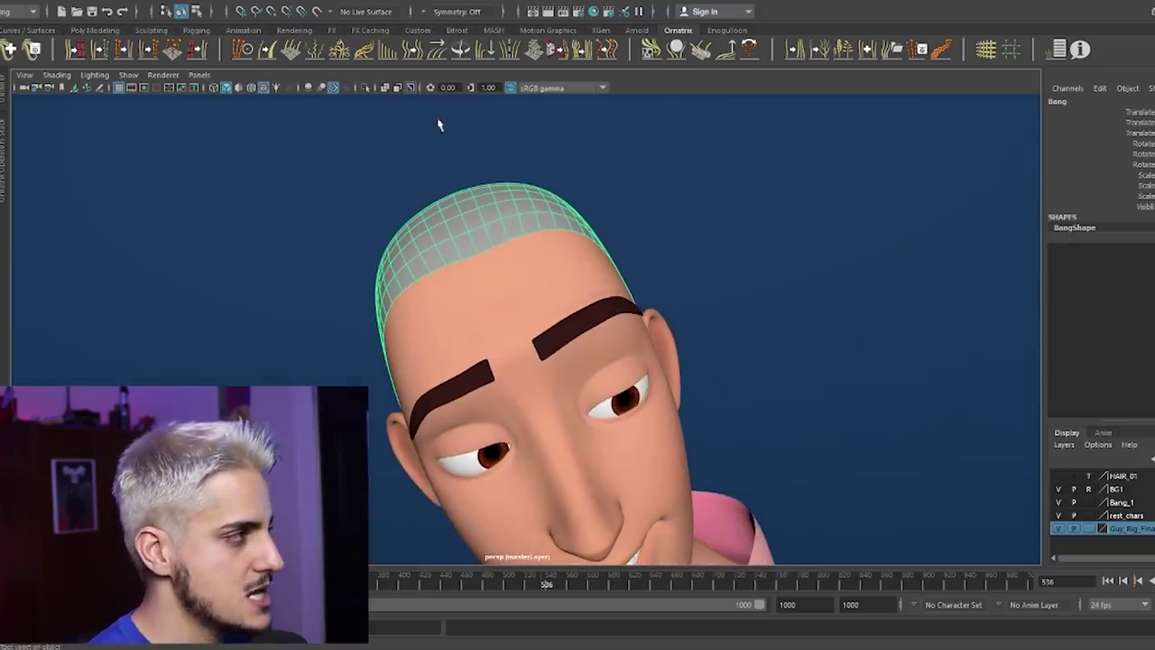
pyautogui.click(31, 50)
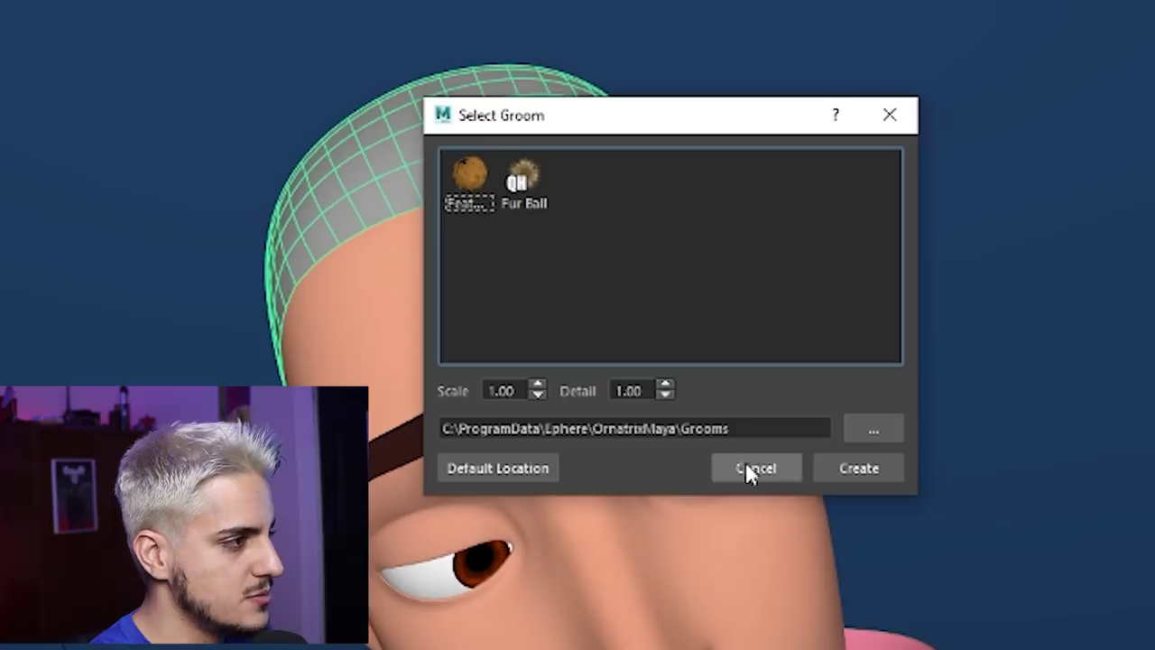
pyautogui.click(525, 181)
pyautogui.click(854, 472)
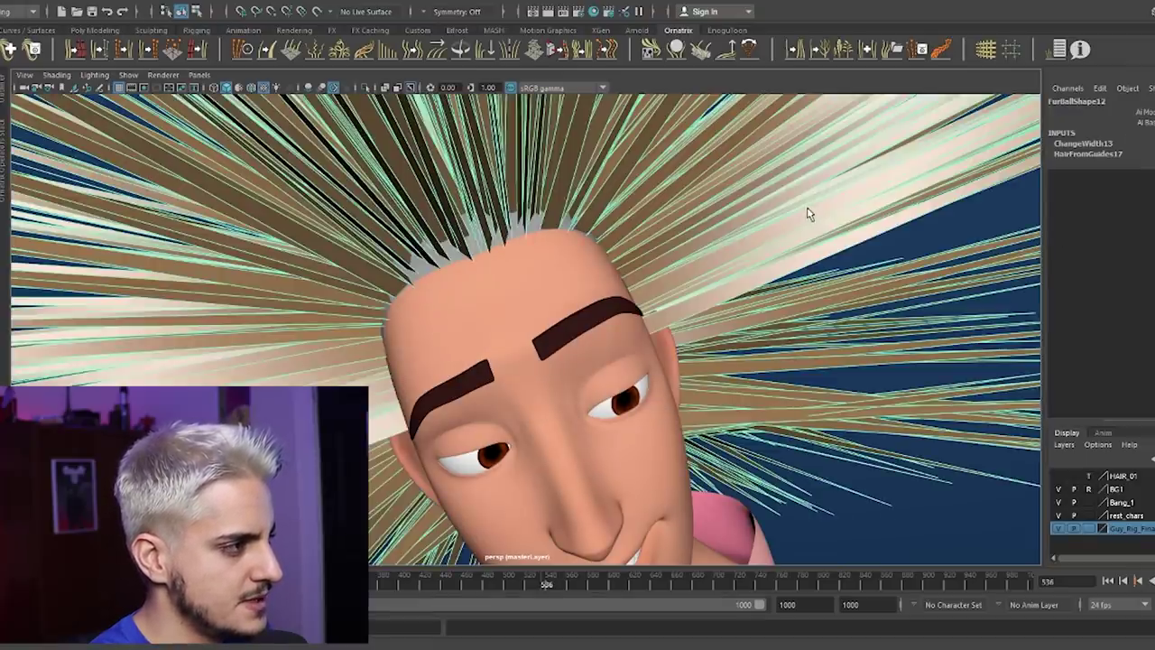
# Open the Ornatrix operators stack, turn off the HairFromGuides operator so only guides display, and select the EditGuides operator.
pyautogui.keyDown('alt'); pyautogui.moveTo(858, 225); pyautogui.dragTo(353, 122, button='right'); pyautogui.keyUp('alt')
pyautogui.keyDown('alt'); pyautogui.moveTo(580, 229); pyautogui.dragTo(585, 218, button='middle'); pyautogui.keyUp('alt')
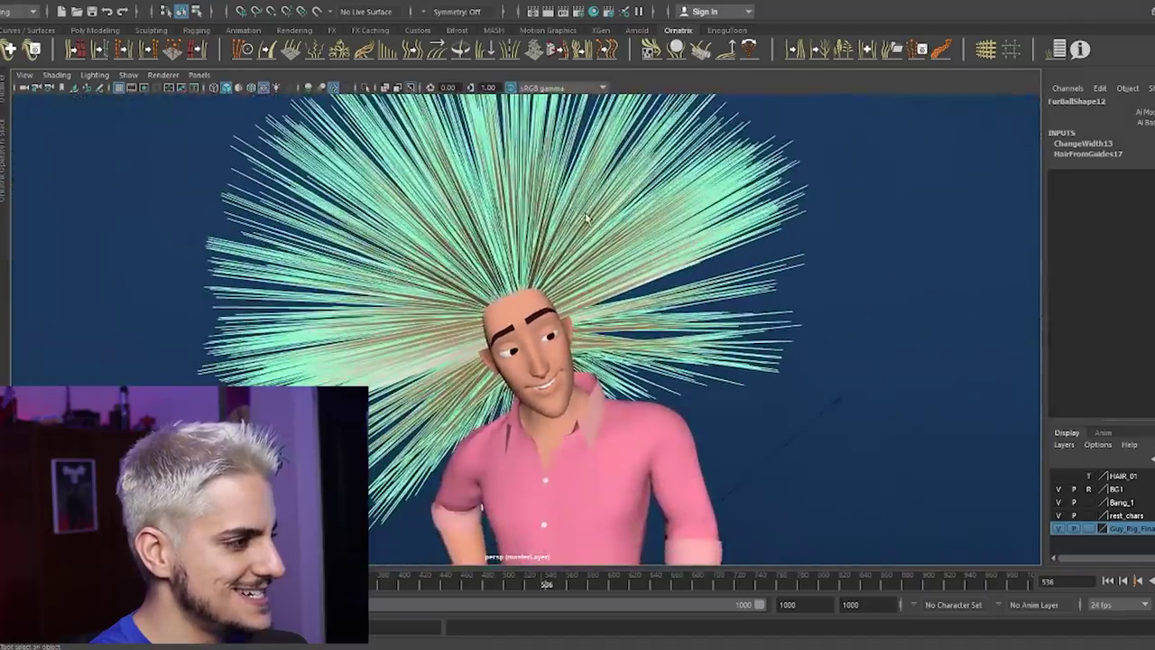
pyautogui.click(4, 156)
pyautogui.moveTo(433, 244)
pyautogui.keyDown('alt'); pyautogui.mouseDown()
pyautogui.moveTo(560, 242)
pyautogui.moveTo(424, 248)
pyautogui.mouseUp(); pyautogui.keyUp('alt')
pyautogui.keyDown('alt'); pyautogui.moveTo(424, 247); pyautogui.dragTo(471, 249, button='right'); pyautogui.keyUp('alt')
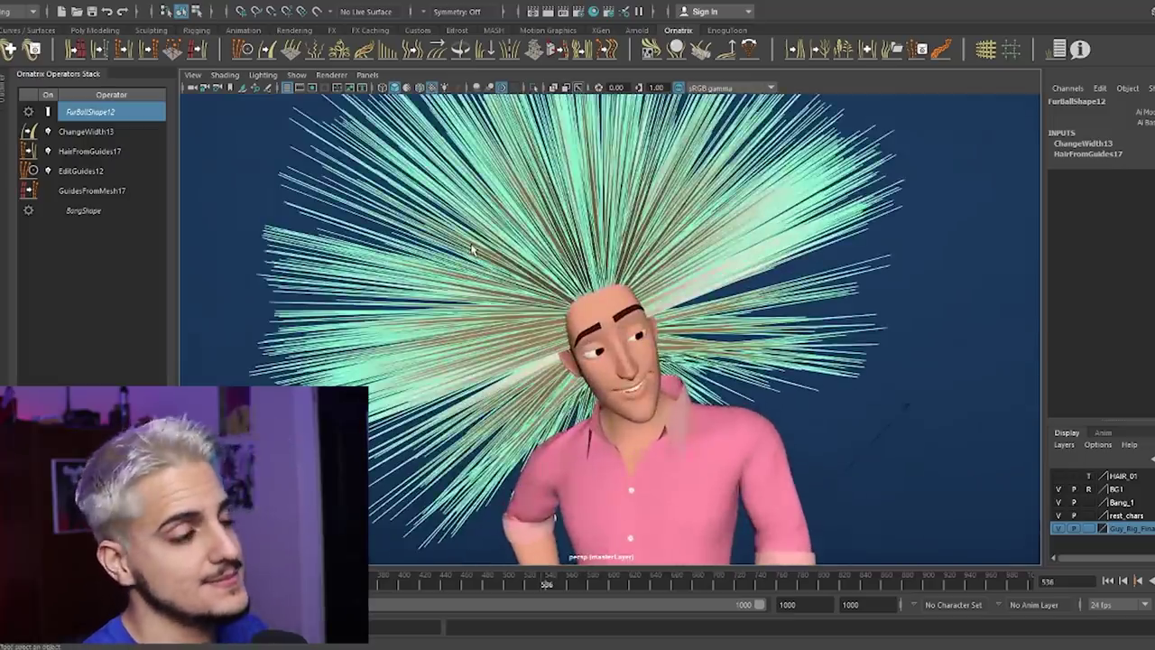
pyautogui.keyDown('alt'); pyautogui.moveTo(559, 253); pyautogui.dragTo(614, 271, button='right'); pyautogui.keyUp('alt')
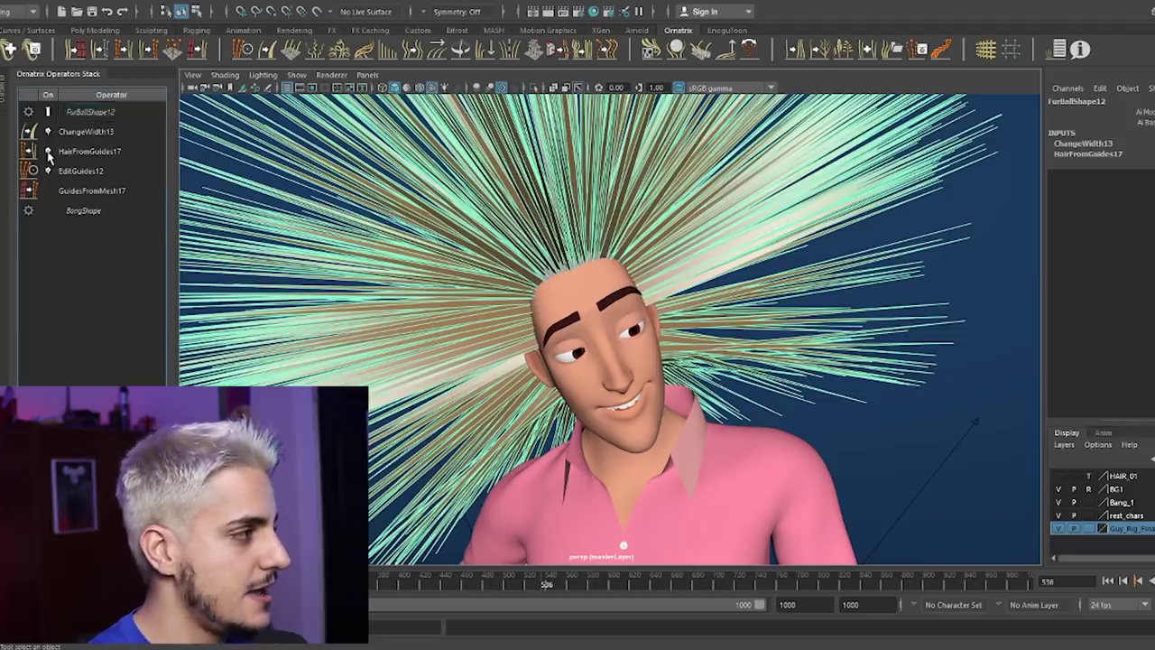
pyautogui.click(49, 153)
pyautogui.click(96, 173)
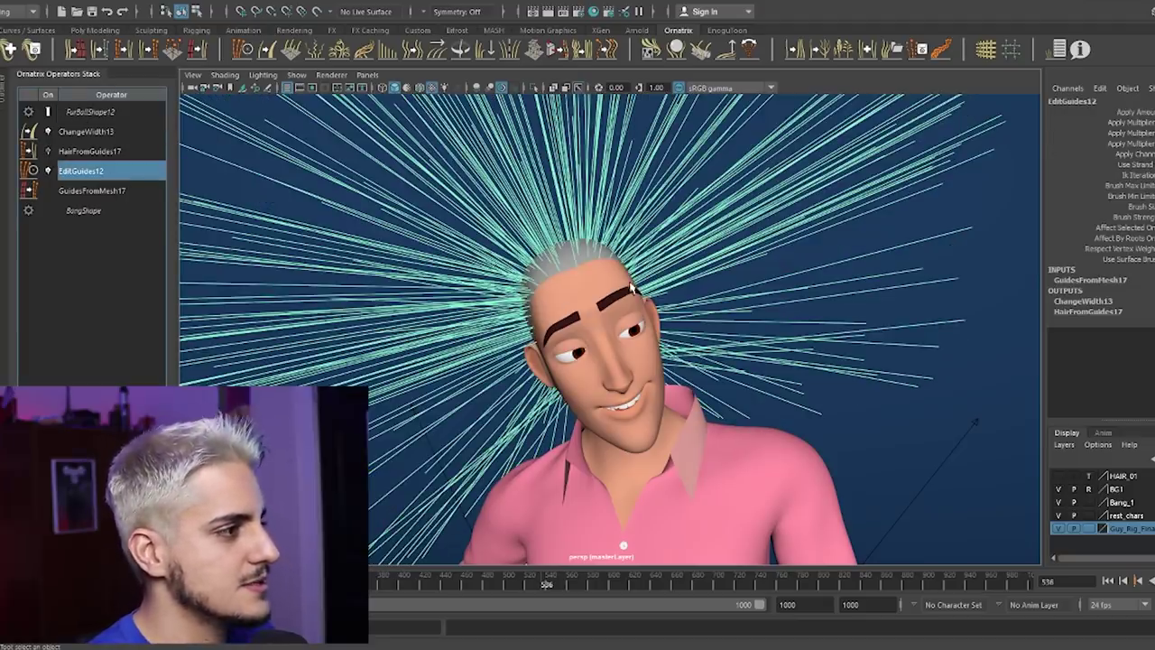
pyautogui.moveTo(686, 287)
pyautogui.keyDown('alt'); pyautogui.mouseDown()
pyautogui.moveTo(786, 279)
pyautogui.moveTo(684, 289)
pyautogui.mouseUp(); pyautogui.keyUp('alt')
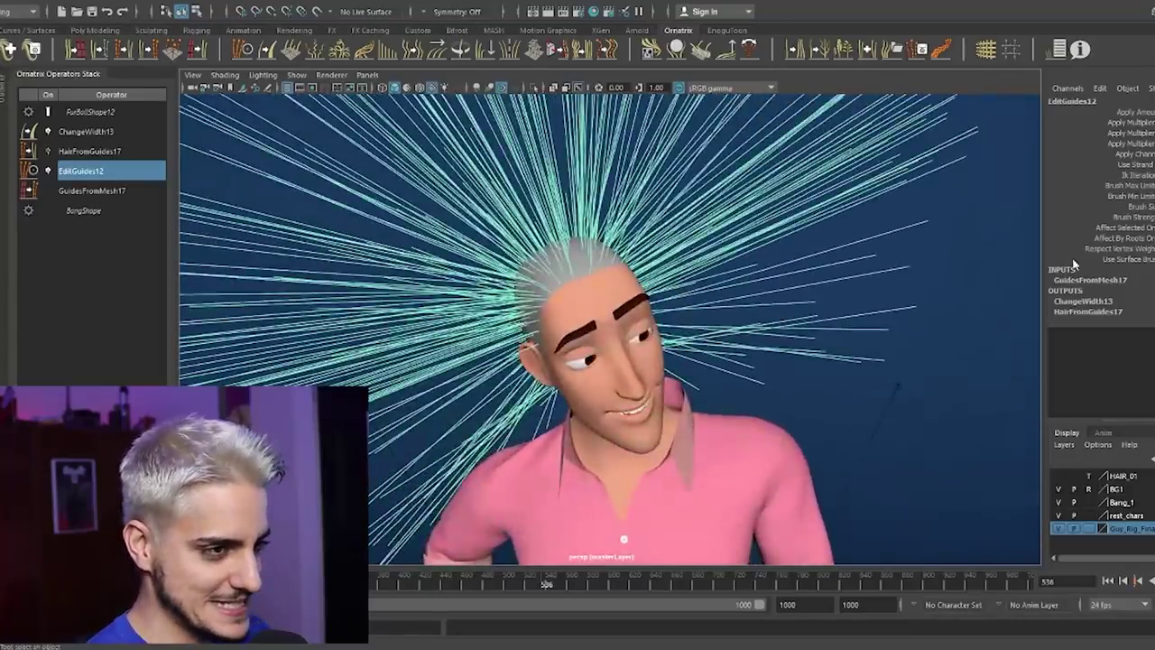
# Shorten the guides in the GuidesFromMesh operator's attributes to a length of about 7.4.
pyautogui.hotkey('ctrl', 'a')
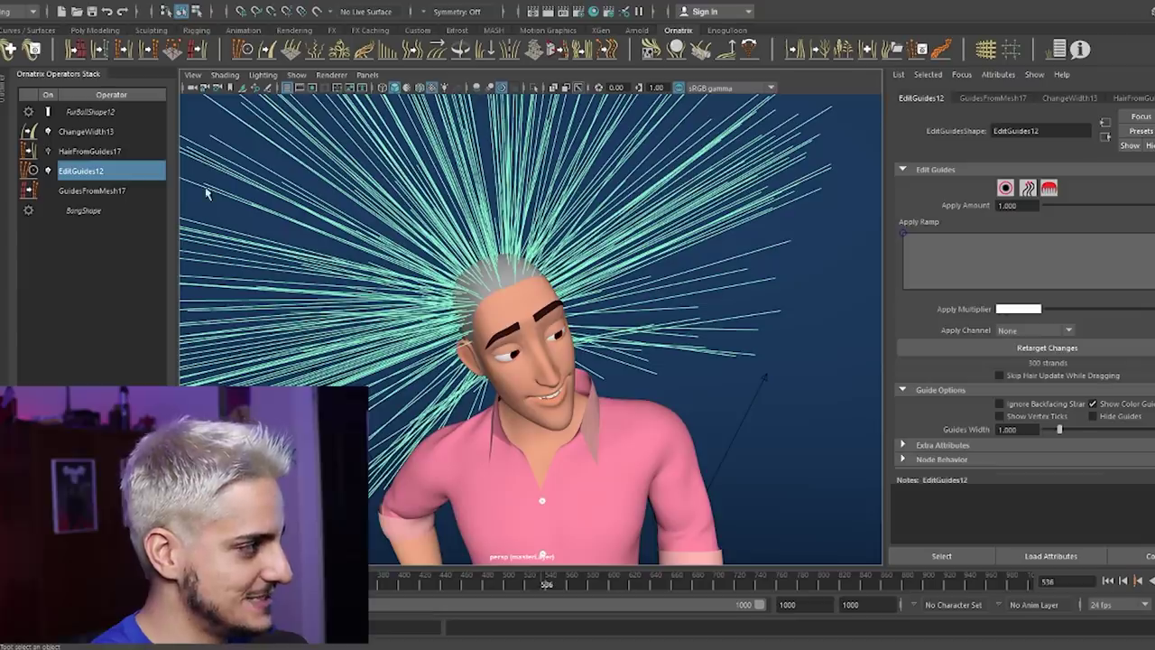
pyautogui.click(126, 192)
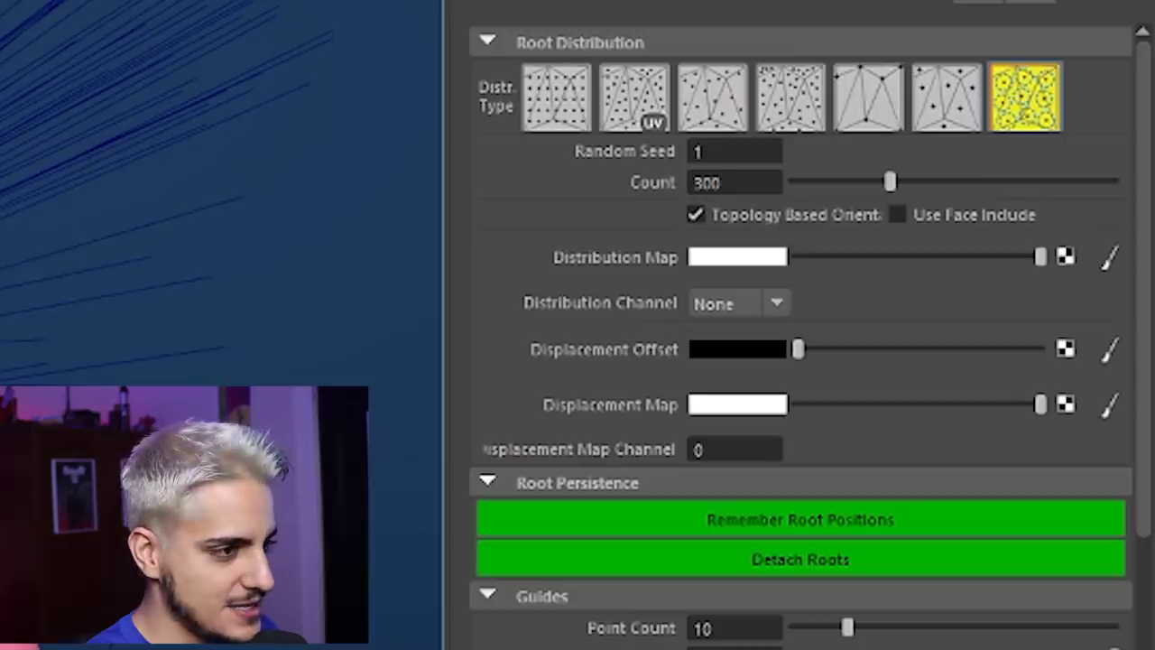
pyautogui.scroll(-4, 875, 357)
pyautogui.moveTo(953, 488); pyautogui.dragTo(832, 488)
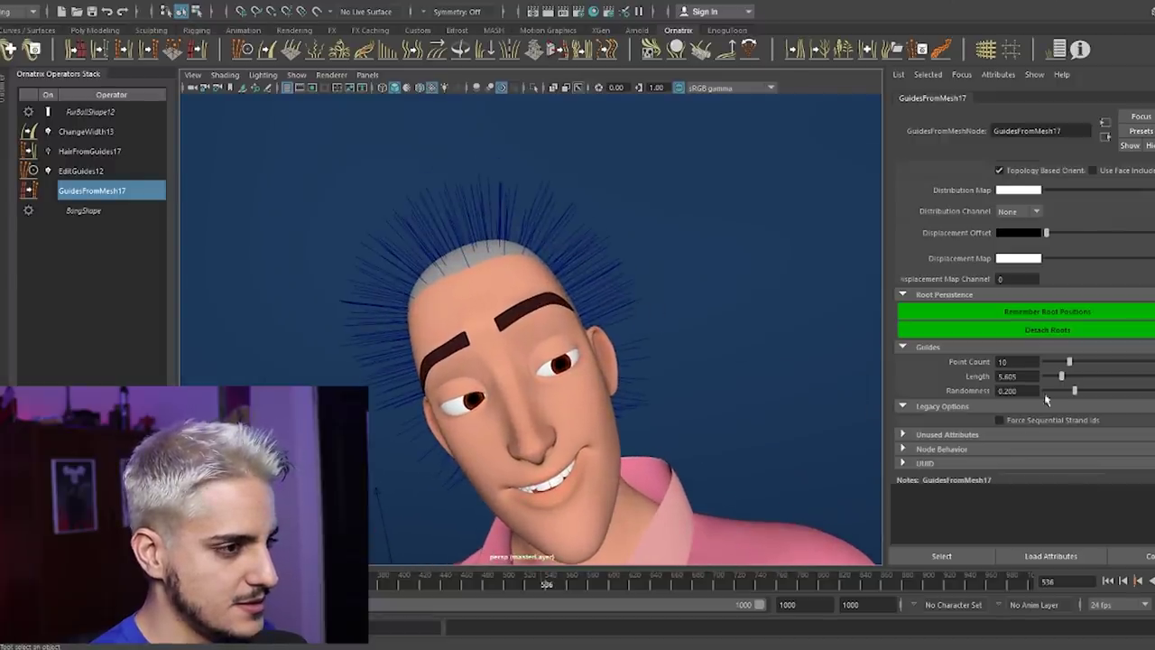
pyautogui.moveTo(1062, 378); pyautogui.dragTo(1068, 378)
pyautogui.moveTo(705, 275)
pyautogui.keyDown('alt'); pyautogui.mouseDown()
pyautogui.moveTo(822, 284)
pyautogui.moveTo(774, 333)
pyautogui.moveTo(658, 287)
pyautogui.moveTo(640, 248)
pyautogui.moveTo(722, 279)
pyautogui.mouseUp(); pyautogui.keyUp('alt')
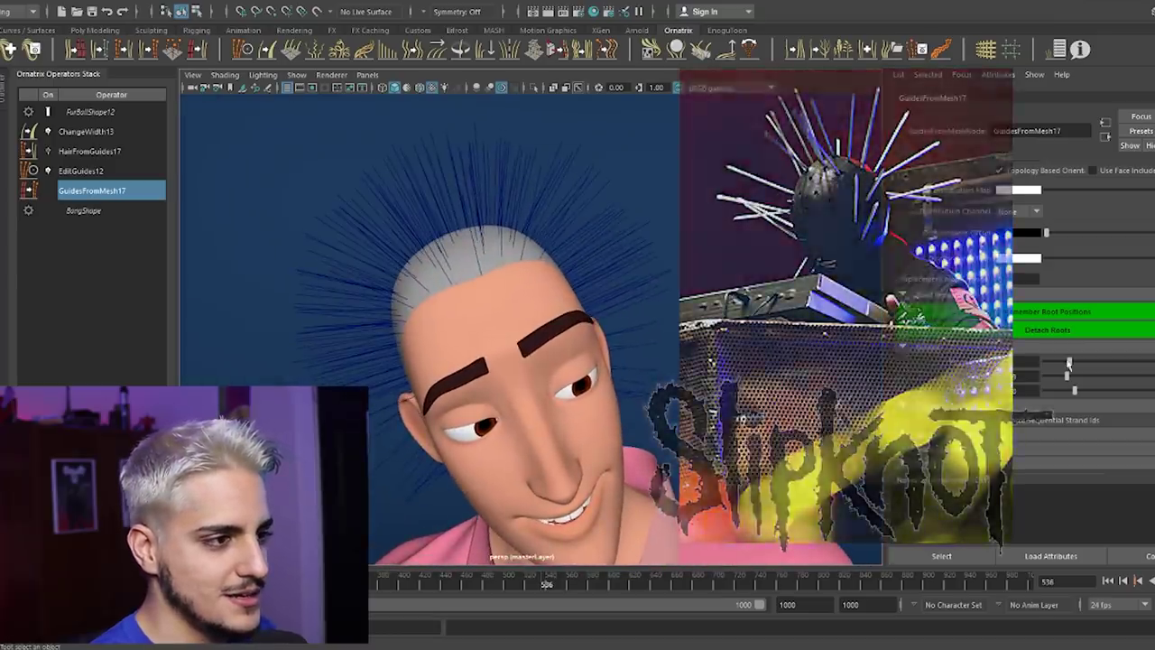
# Set the root distribution count of the GuidesFromMesh operator to 1.
pyautogui.scroll(2, 1048, 261)
pyautogui.moveTo(1031, 233); pyautogui.dragTo(889, 225)
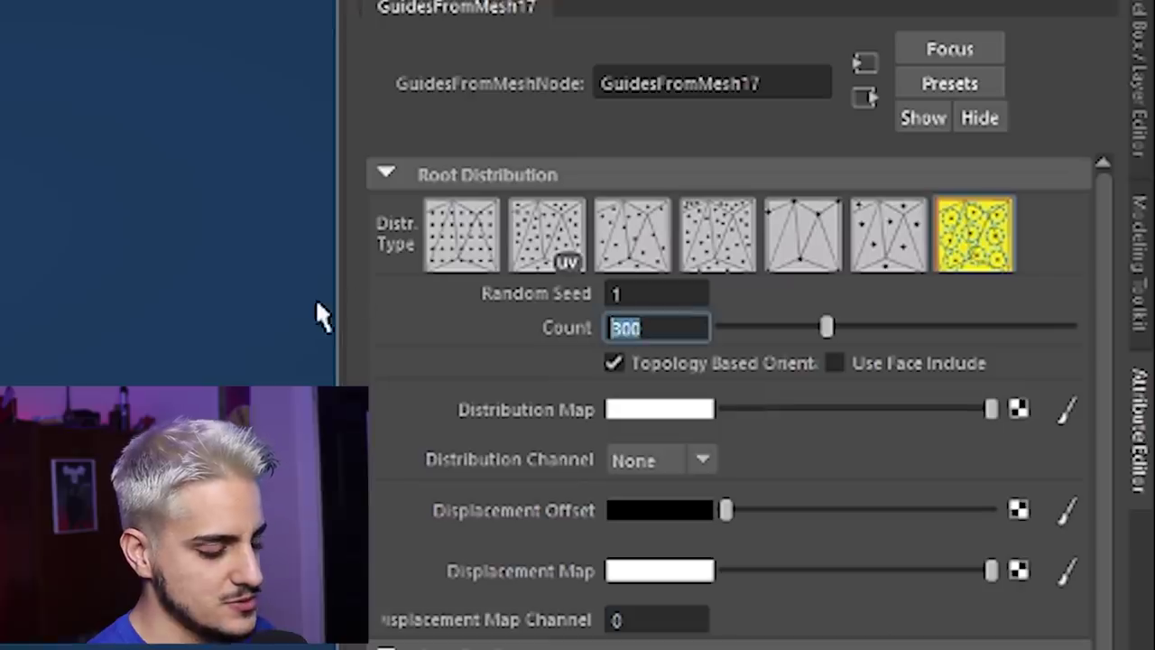
pyautogui.write('1')
pyautogui.press('Return')
pyautogui.keyDown('alt'); pyautogui.moveTo(506, 261); pyautogui.dragTo(442, 287); pyautogui.keyUp('alt')
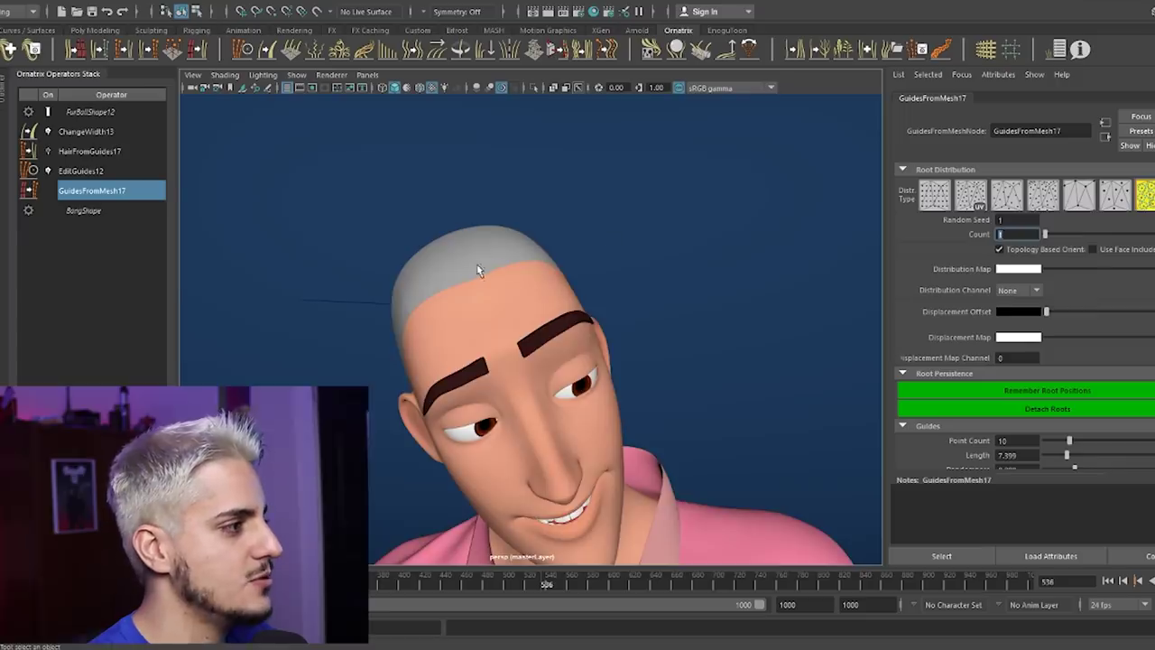
pyautogui.keyDown('alt'); pyautogui.moveTo(409, 330); pyautogui.dragTo(527, 297); pyautogui.keyUp('alt')
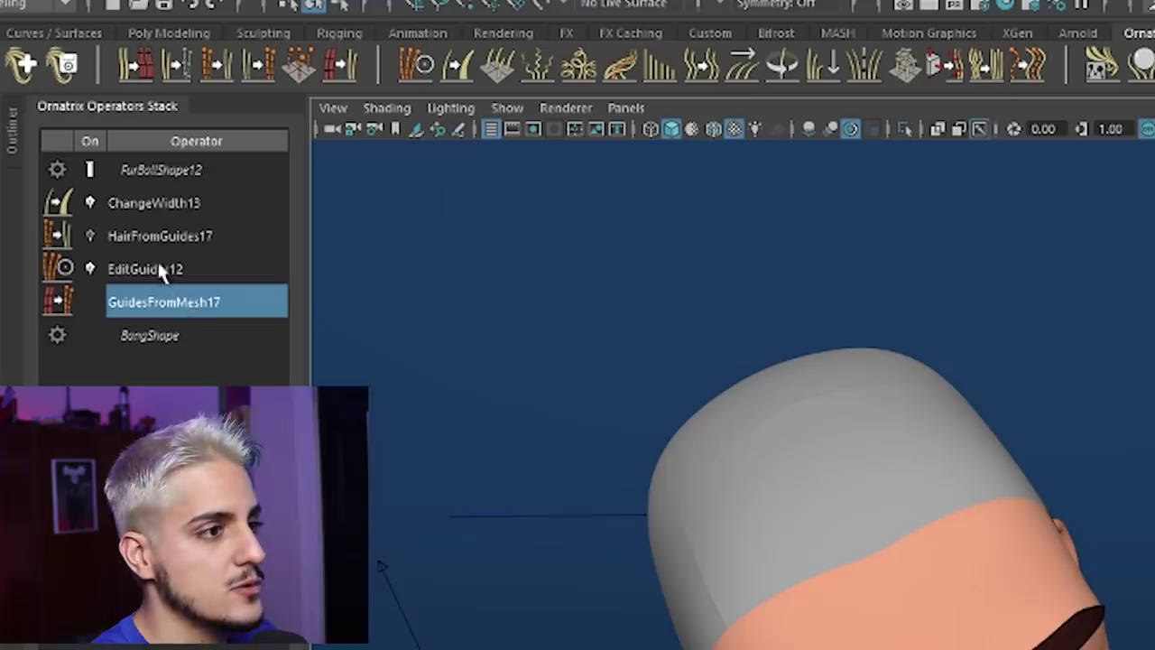
# Plant a new guide at the hairline on the side of the head with the EditGuides operator's Plant Guide Tool.
pyautogui.click(87, 165)
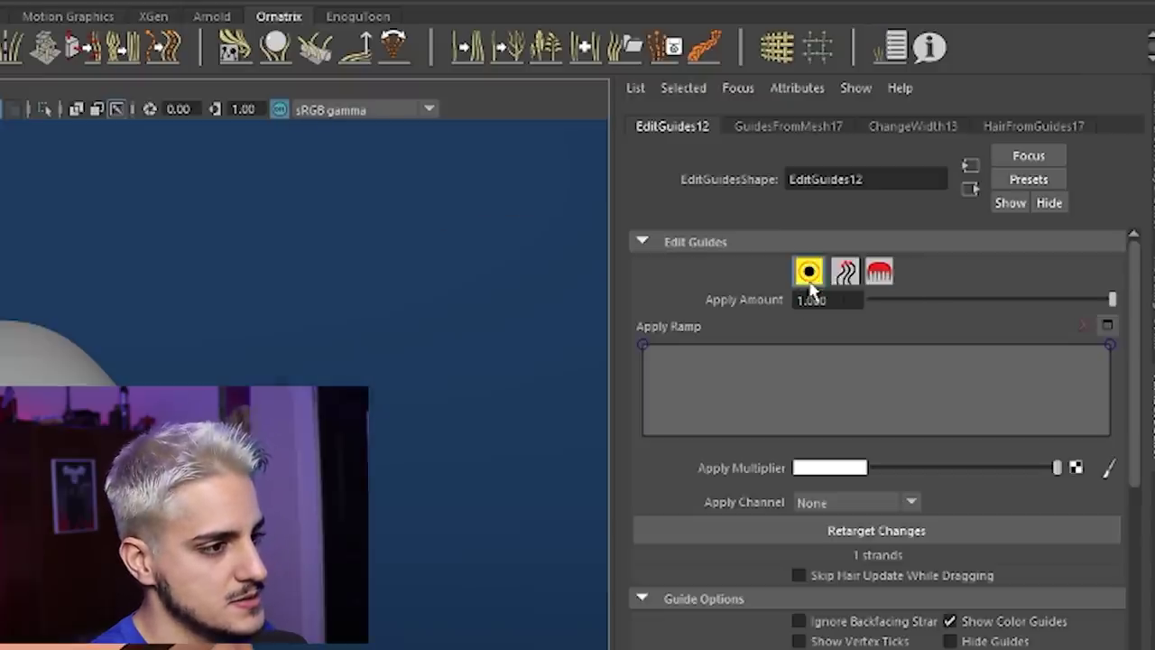
pyautogui.scroll(-8, 866, 506)
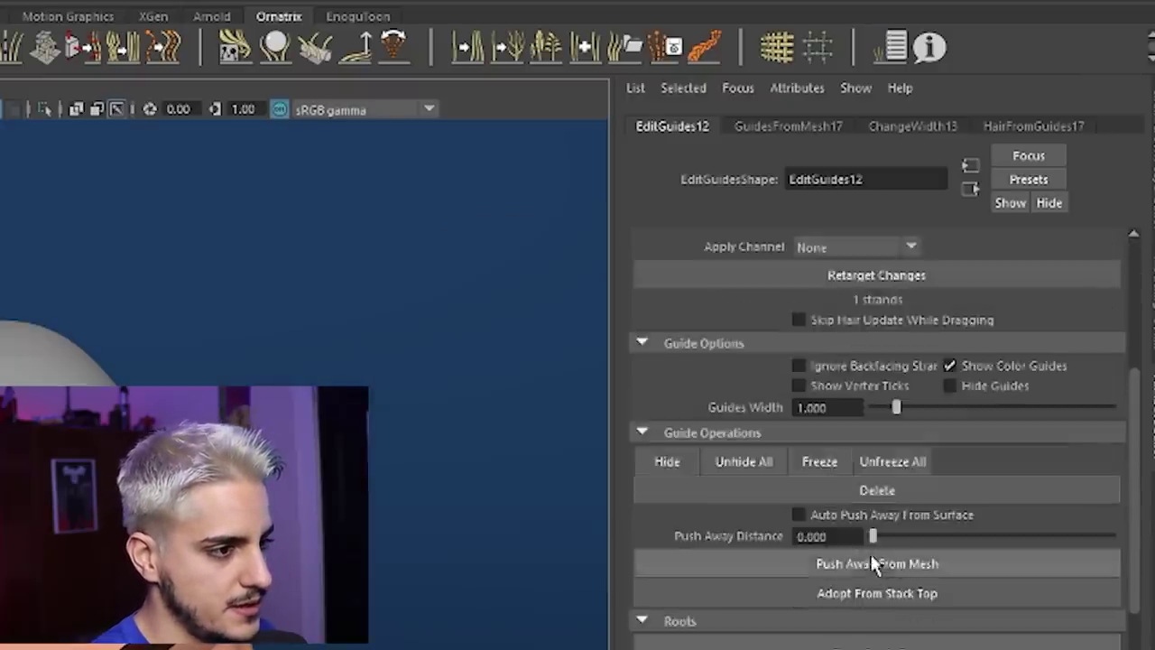
pyautogui.click(932, 526)
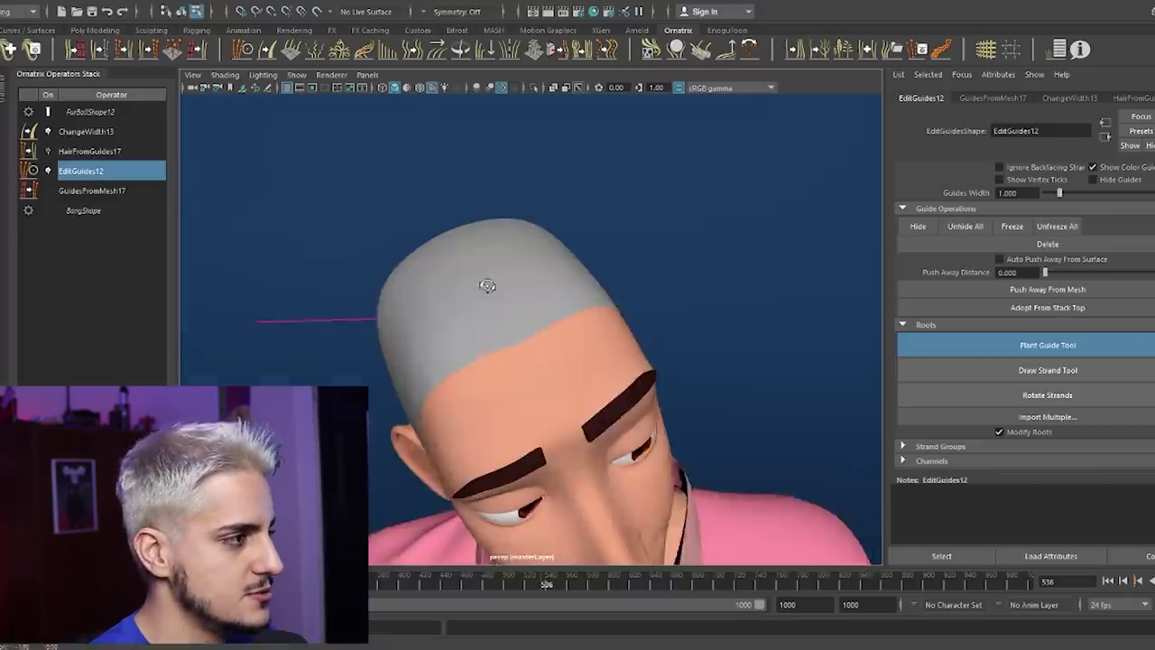
pyautogui.keyDown('alt'); pyautogui.moveTo(490, 286); pyautogui.dragTo(619, 264, button='right'); pyautogui.keyUp('alt')
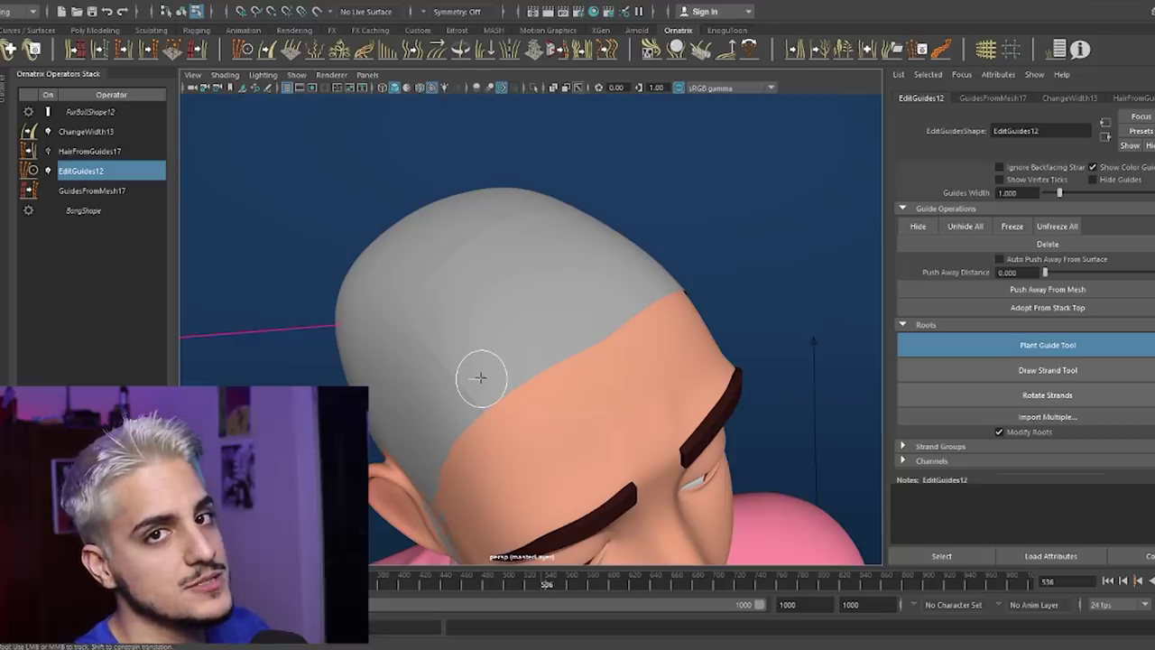
pyautogui.keyDown('alt'); pyautogui.moveTo(614, 292); pyautogui.dragTo(603, 257); pyautogui.keyUp('alt')
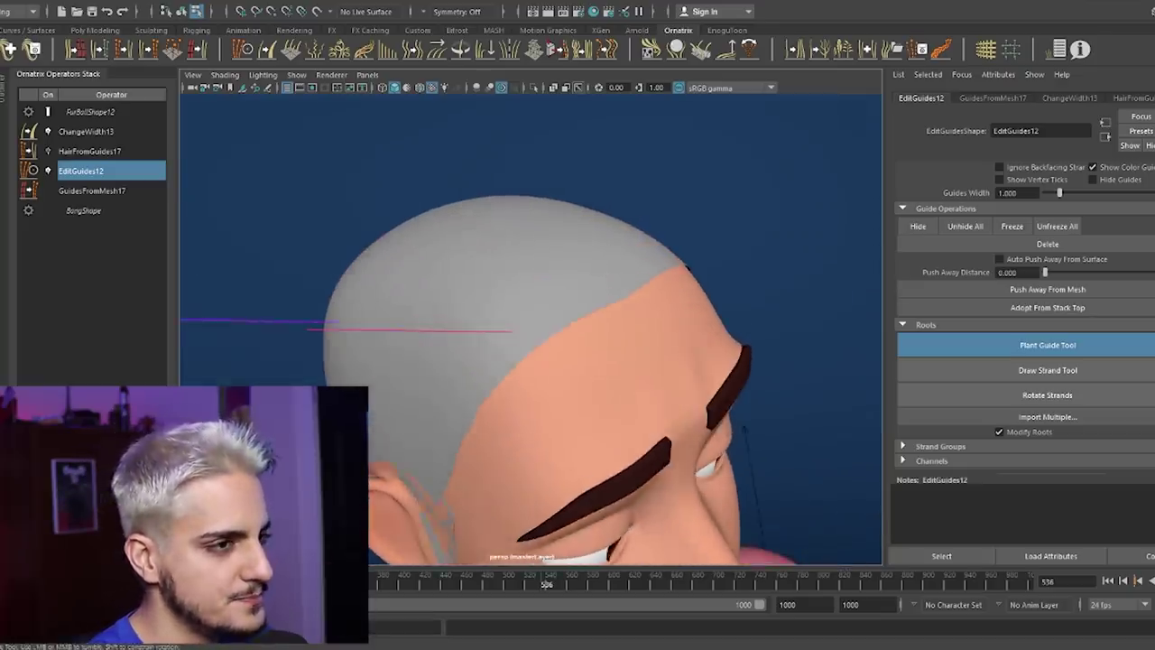
# Show the HAIR_01 display layer as a template reference and view the planted guide against it from the front.
pyautogui.hotkey('ctrl', 'a')
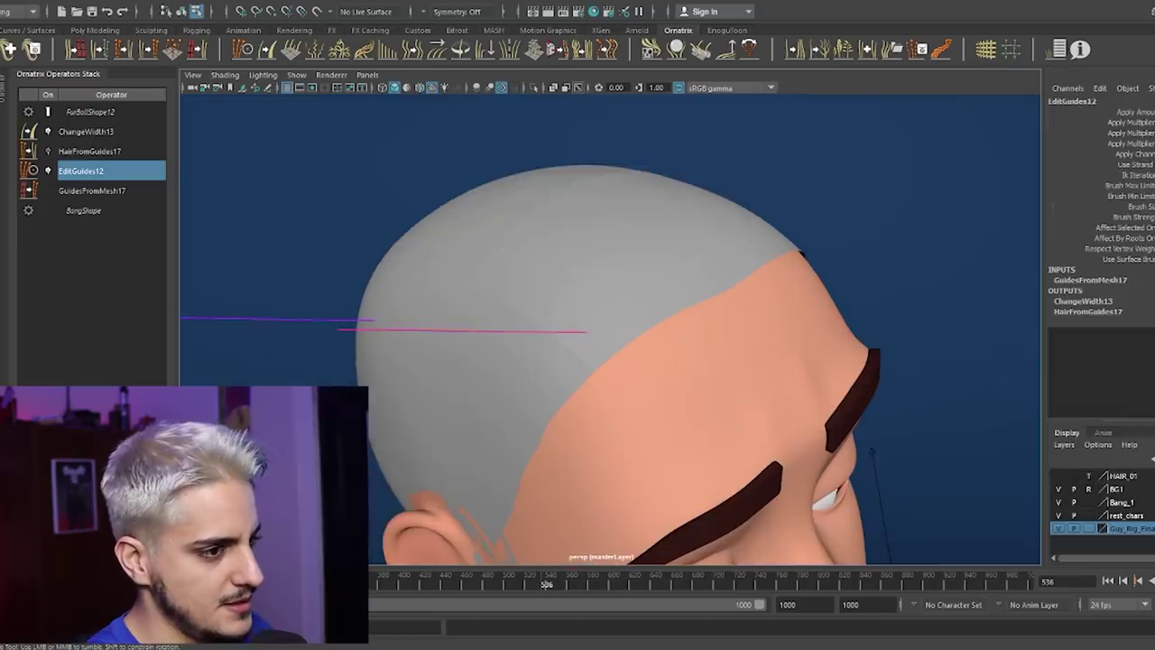
pyautogui.click(1059, 477)
pyautogui.keyDown('alt'); pyautogui.moveTo(816, 337); pyautogui.dragTo(765, 333); pyautogui.keyUp('alt')
pyautogui.keyDown('alt'); pyautogui.moveTo(766, 334); pyautogui.dragTo(791, 392, button='middle'); pyautogui.keyUp('alt')
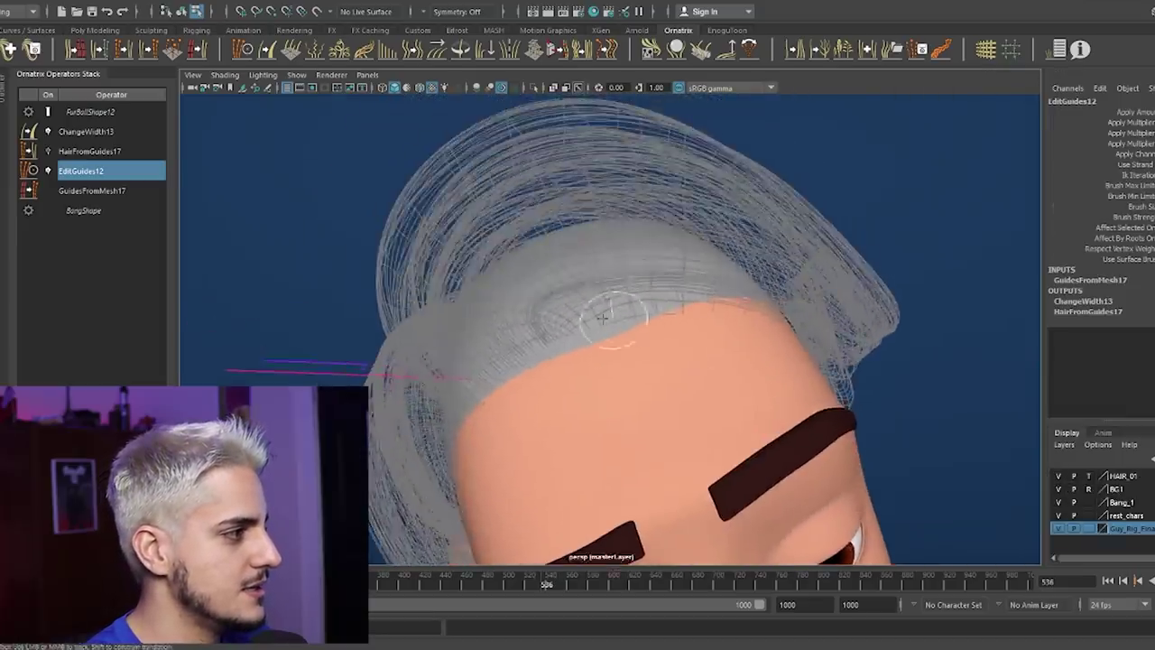
pyautogui.keyDown('alt'); pyautogui.moveTo(616, 316); pyautogui.dragTo(593, 300); pyautogui.keyUp('alt')
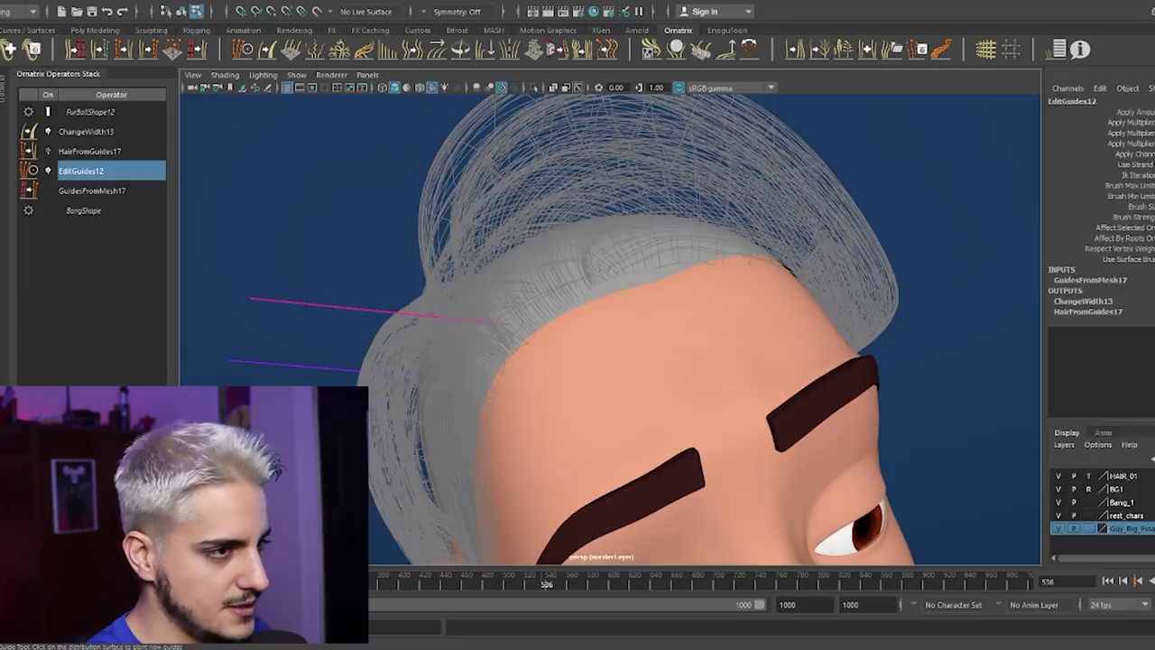
# Switch EditGuides to brush mode and raise the comb brush's strength to 2.295.
pyautogui.hotkey('ctrl', 'a')
pyautogui.scroll(3, 1011, 307)
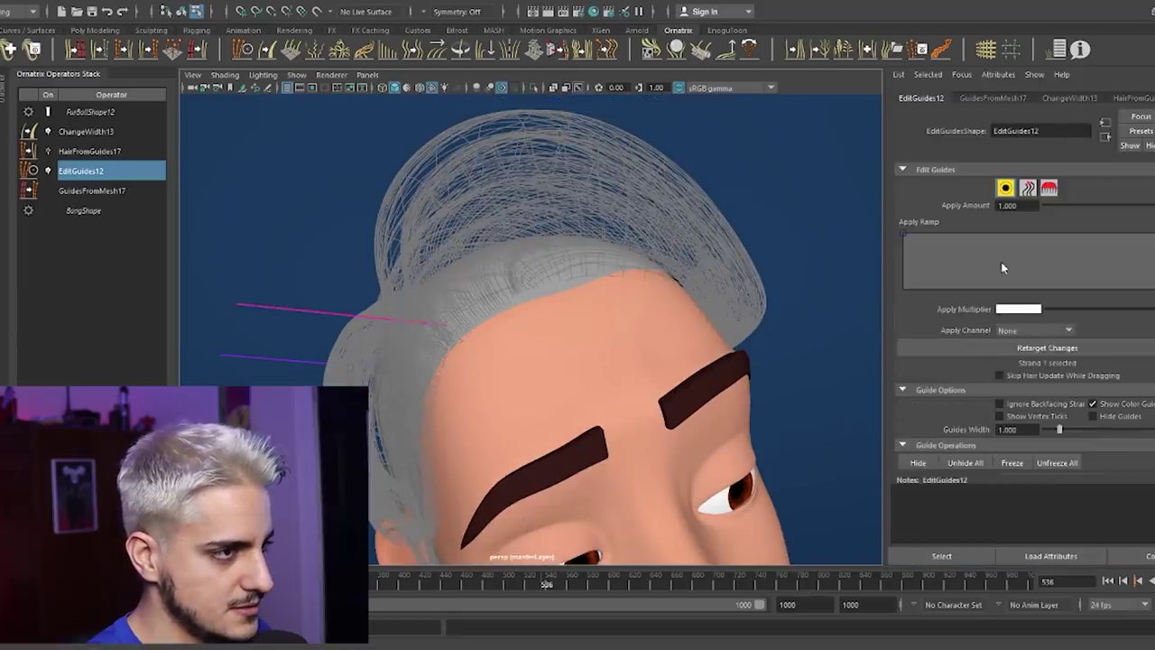
pyautogui.click(1049, 187)
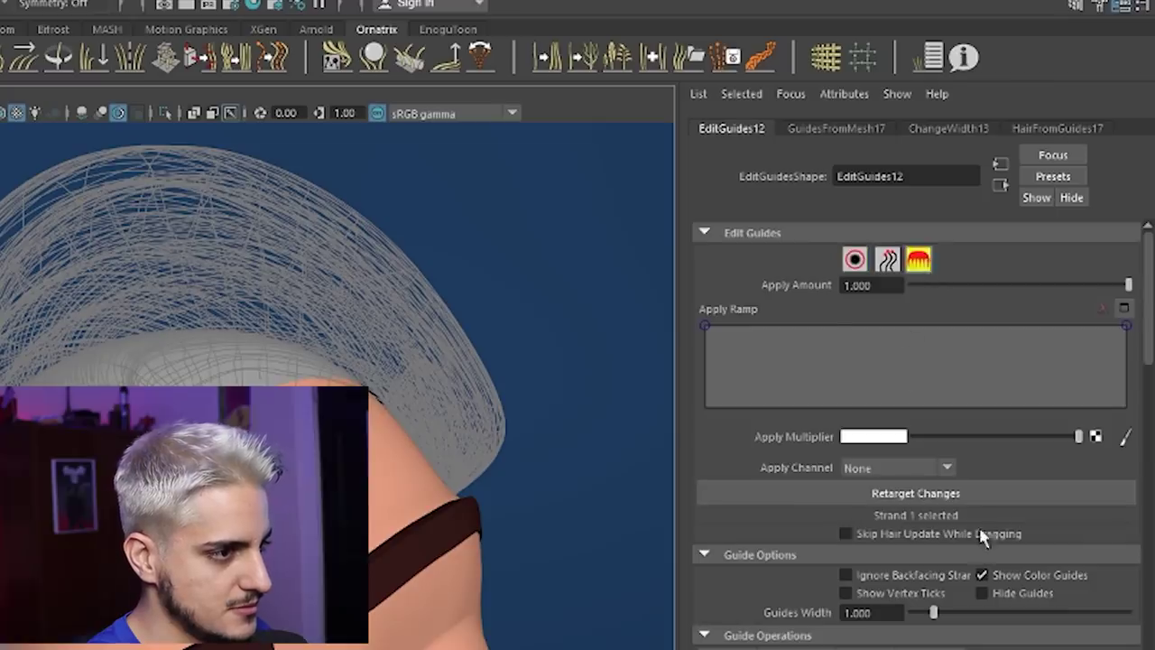
pyautogui.scroll(-8, 982, 536)
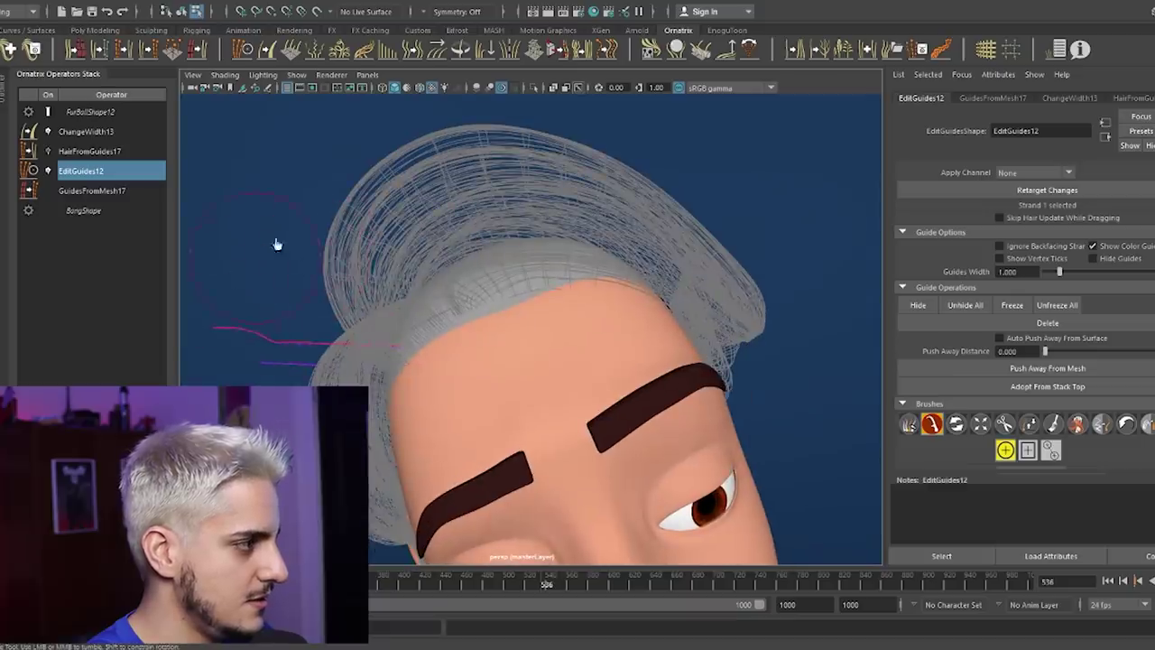
pyautogui.scroll(-10, 1064, 388)
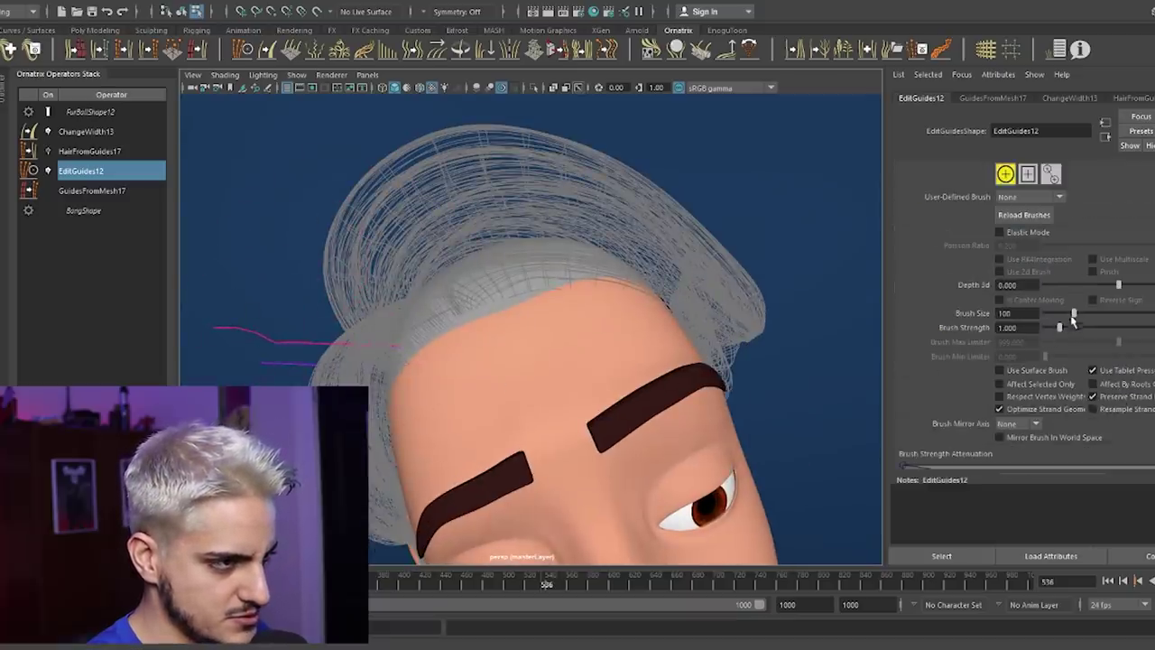
pyautogui.moveTo(1078, 329); pyautogui.dragTo(1079, 330)
# Comb the planted guide upward from its root so it follows the side of the HAIR_01 reference shape.
pyautogui.moveTo(237, 320)
pyautogui.mouseDown()
pyautogui.moveTo(226, 289)
pyautogui.moveTo(446, 192)
pyautogui.mouseUp()
pyautogui.moveTo(330, 261); pyautogui.dragTo(408, 196)
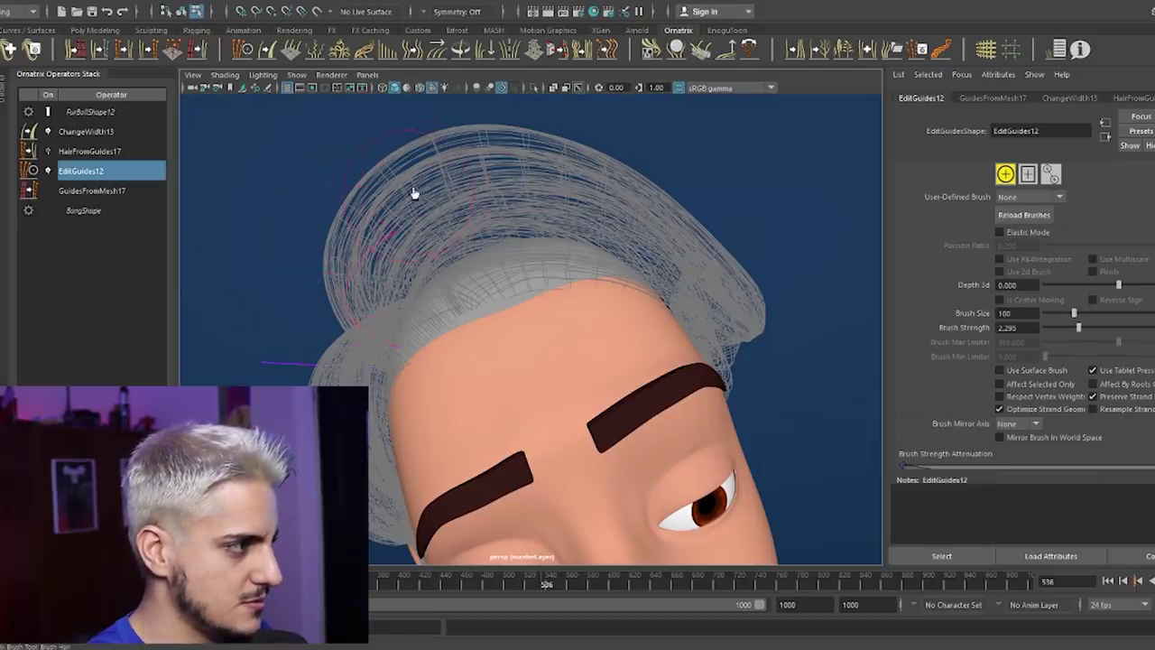
pyautogui.moveTo(357, 259); pyautogui.dragTo(354, 287)
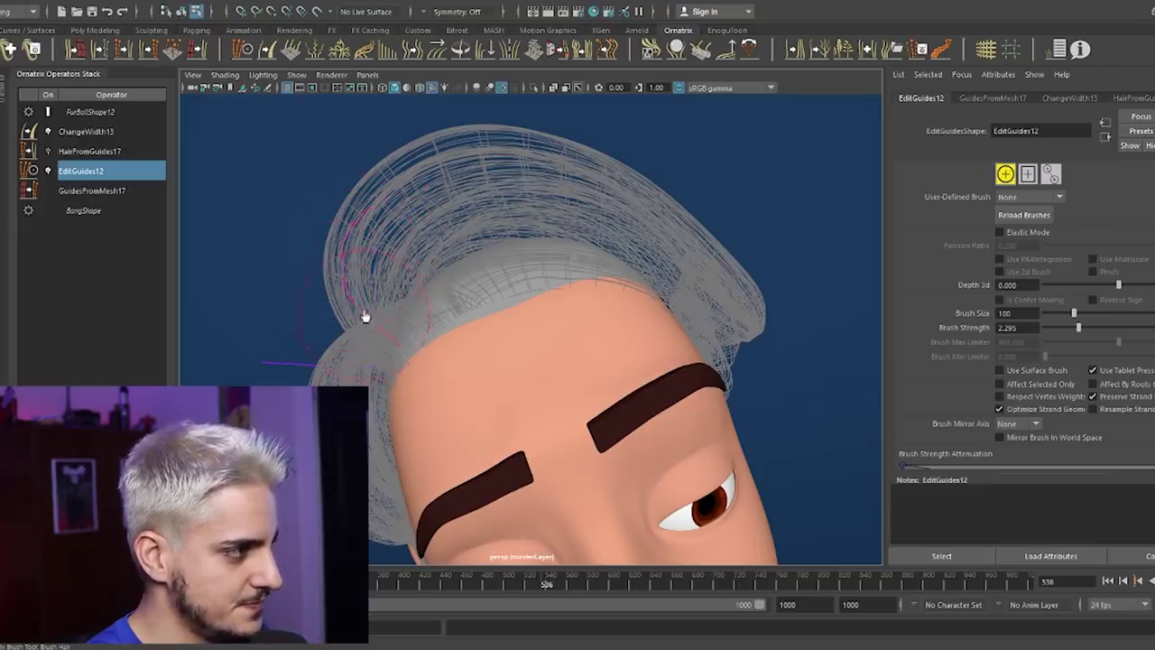
# Lengthen the planted guide with the length brush so it reaches well beyond the reference hair.
pyautogui.scroll(-2, 1078, 372)
pyautogui.scroll(2, 1079, 371)
pyautogui.scroll(3, 1080, 343)
pyautogui.click(1102, 265)
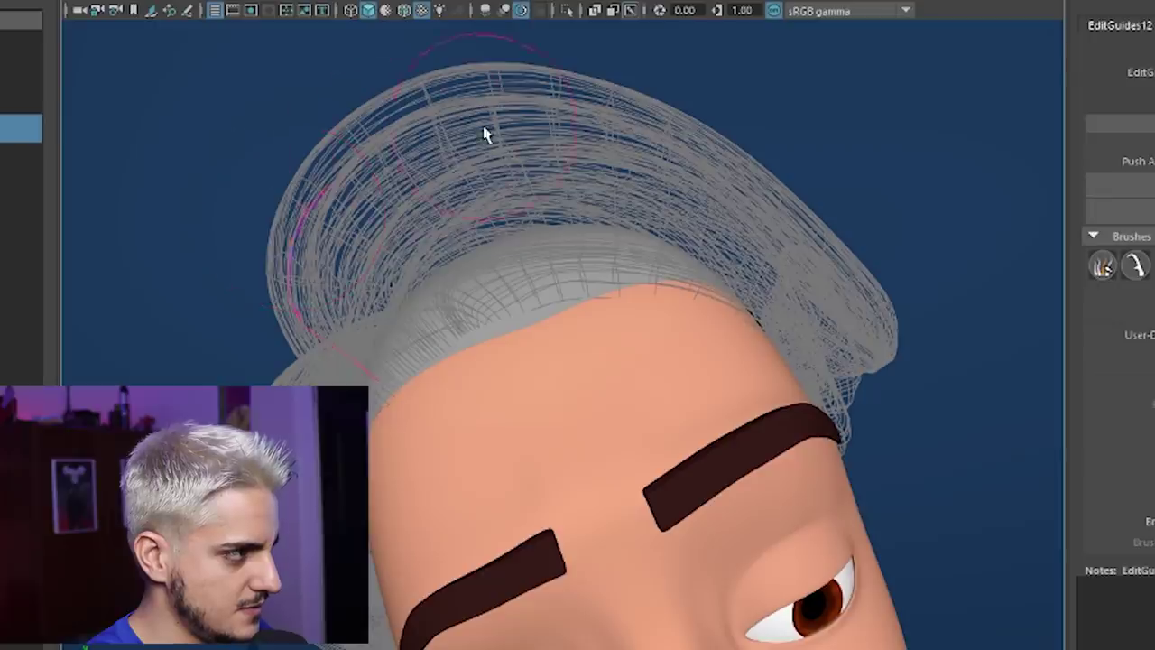
pyautogui.keyDown('alt'); pyautogui.moveTo(488, 181); pyautogui.dragTo(533, 198); pyautogui.keyUp('alt')
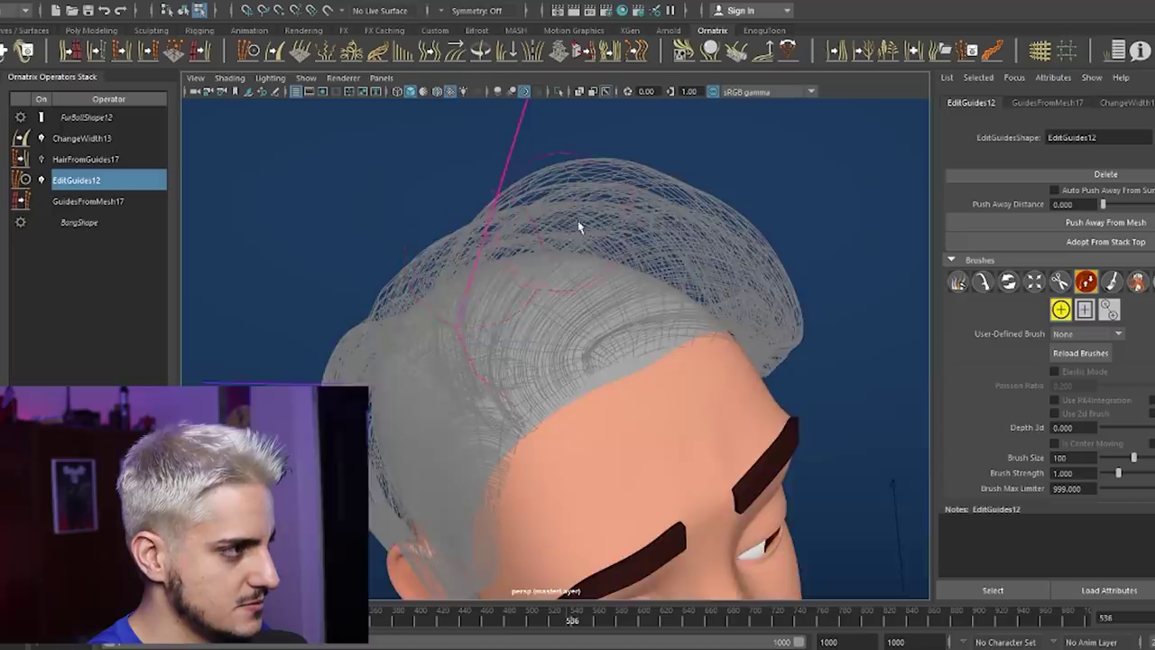
pyautogui.keyDown('alt'); pyautogui.moveTo(578, 222); pyautogui.dragTo(479, 291); pyautogui.keyUp('alt')
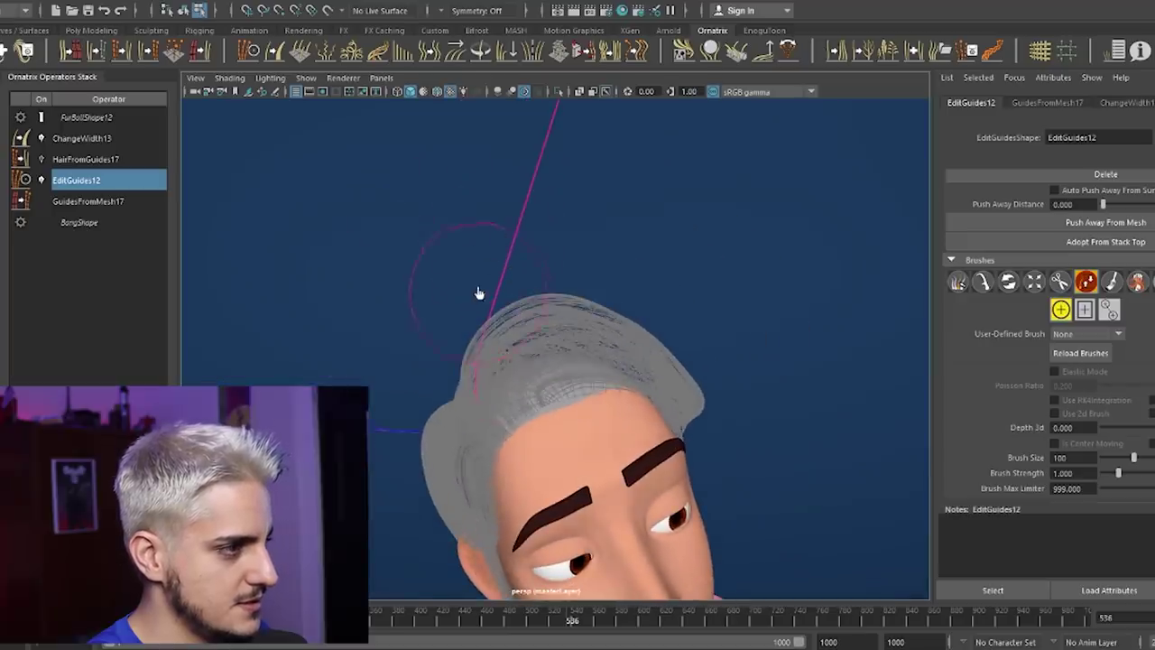
pyautogui.moveTo(653, 316); pyautogui.dragTo(476, 312)
# Comb the lengthened guide over the top of the HAIR_01 reference towards the far side of the head.
pyautogui.click(982, 281)
pyautogui.moveTo(557, 189)
pyautogui.mouseDown()
pyautogui.moveTo(604, 207)
pyautogui.moveTo(724, 293)
pyautogui.mouseUp()
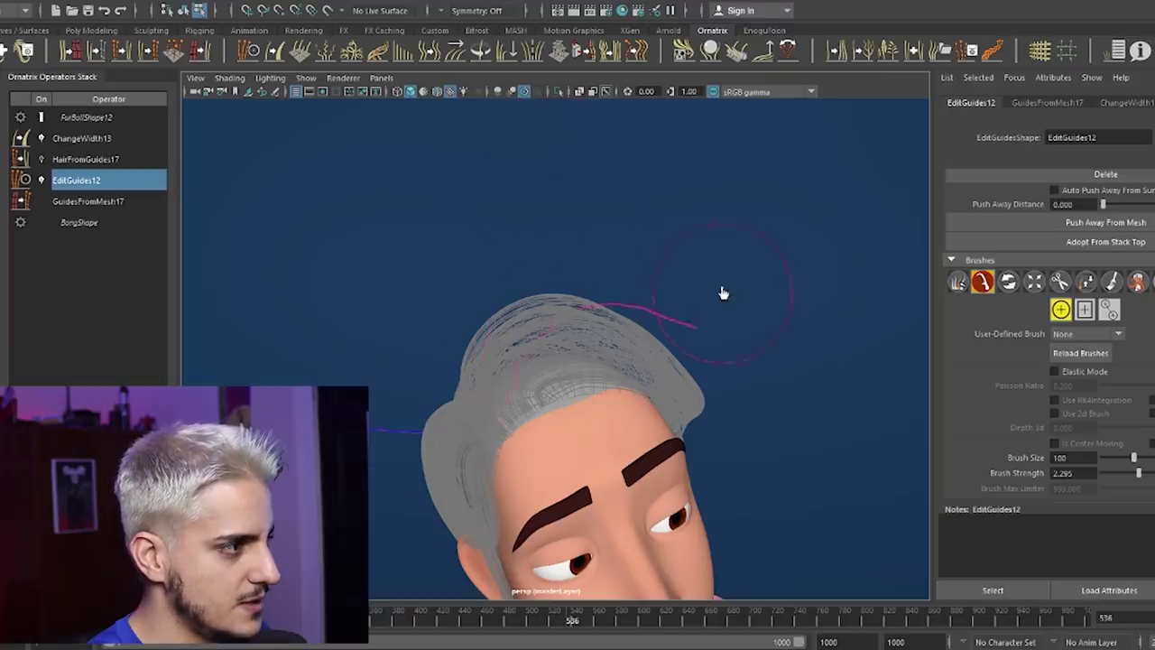
pyautogui.keyDown('alt'); pyautogui.moveTo(577, 366); pyautogui.dragTo(524, 374); pyautogui.keyUp('alt')
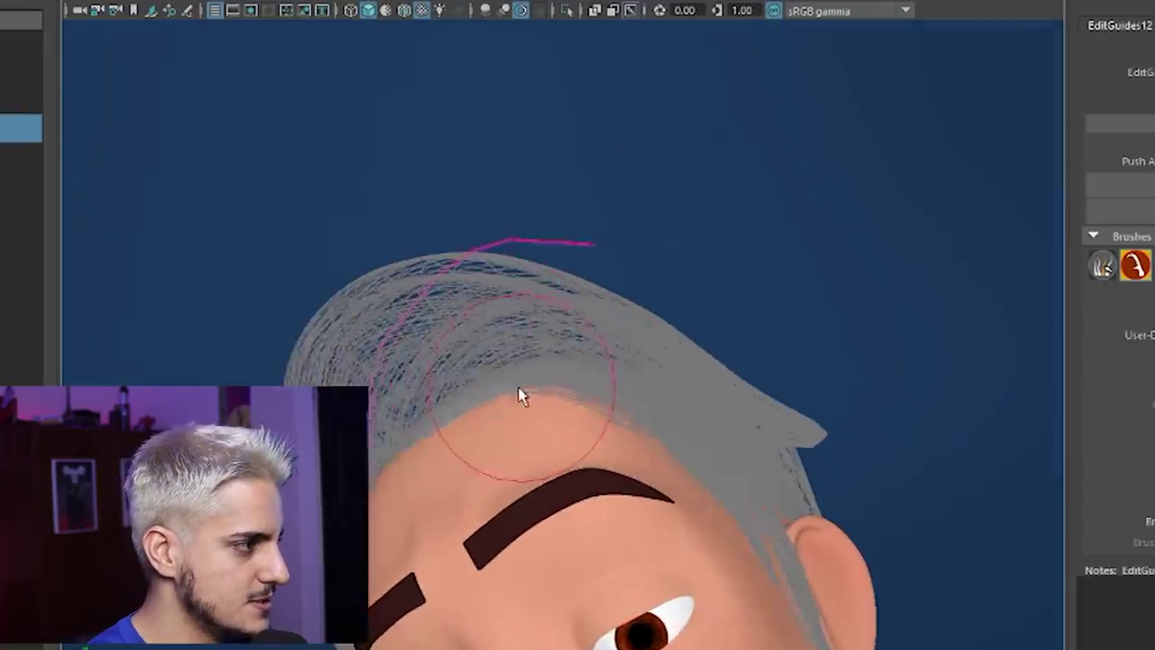
pyautogui.keyDown('alt'); pyautogui.moveTo(520, 388); pyautogui.dragTo(614, 394, button='middle'); pyautogui.keyUp('alt')
pyautogui.moveTo(503, 389); pyautogui.dragTo(385, 391)
pyautogui.moveTo(405, 445)
pyautogui.mouseDown()
pyautogui.moveTo(415, 331)
pyautogui.moveTo(479, 299)
pyautogui.moveTo(652, 268)
pyautogui.moveTo(703, 299)
pyautogui.moveTo(670, 294)
pyautogui.moveTo(942, 284)
pyautogui.moveTo(908, 307)
pyautogui.moveTo(702, 356)
pyautogui.mouseUp()
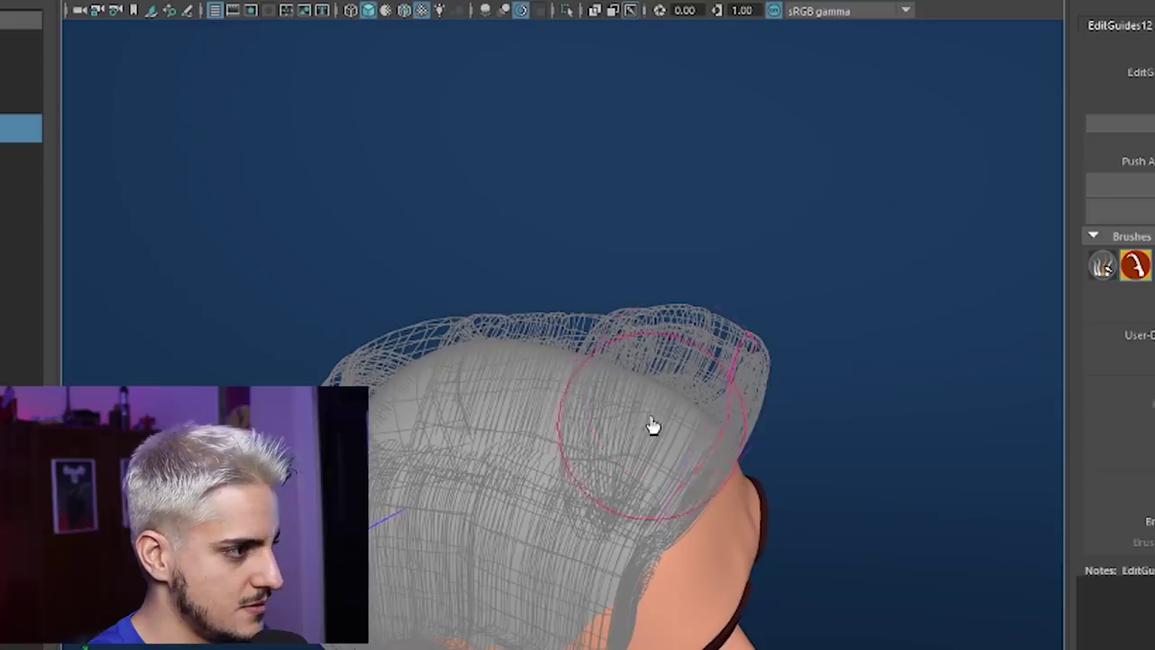
# Adjust the guide's front section near the hairline with a brush, checking it against the reference volume from both sides.
pyautogui.moveTo(724, 348)
pyautogui.keyDown('alt'); pyautogui.mouseDown()
pyautogui.moveTo(753, 330)
pyautogui.moveTo(655, 310)
pyautogui.moveTo(462, 406)
pyautogui.mouseUp(); pyautogui.keyUp('alt')
pyautogui.keyDown('alt'); pyautogui.moveTo(374, 418); pyautogui.dragTo(724, 354); pyautogui.keyUp('alt')
pyautogui.moveTo(880, 250)
pyautogui.keyDown('alt'); pyautogui.mouseDown()
pyautogui.moveTo(889, 261)
pyautogui.moveTo(685, 337)
pyautogui.moveTo(752, 346)
pyautogui.mouseUp(); pyautogui.keyUp('alt')
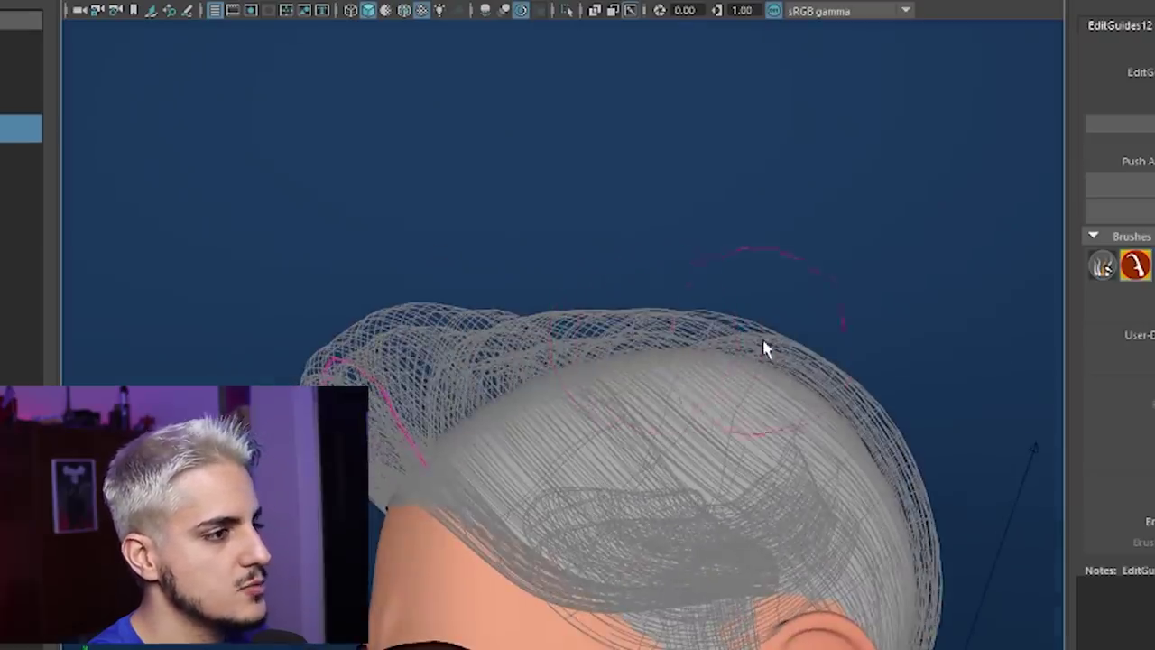
pyautogui.click(1151, 265)
pyautogui.moveTo(403, 426); pyautogui.dragTo(444, 457)
pyautogui.click(1139, 271)
# Comb the guide along the reference volume, from its root at the hairline to the swept tip on the far side.
pyautogui.keyDown('alt'); pyautogui.moveTo(652, 487); pyautogui.dragTo(642, 353, button='middle'); pyautogui.keyUp('alt')
pyautogui.moveTo(536, 463)
pyautogui.mouseDown()
pyautogui.moveTo(650, 480)
pyautogui.moveTo(721, 456)
pyautogui.moveTo(688, 355)
pyautogui.moveTo(683, 403)
pyautogui.moveTo(655, 402)
pyautogui.moveTo(654, 493)
pyautogui.moveTo(619, 490)
pyautogui.moveTo(677, 491)
pyautogui.moveTo(710, 418)
pyautogui.moveTo(657, 382)
pyautogui.moveTo(716, 461)
pyautogui.moveTo(766, 484)
pyautogui.moveTo(660, 382)
pyautogui.moveTo(652, 276)
pyautogui.moveTo(733, 264)
pyautogui.mouseUp()
pyautogui.moveTo(865, 316)
pyautogui.keyDown('alt'); pyautogui.mouseDown()
pyautogui.moveTo(865, 275)
pyautogui.moveTo(758, 327)
pyautogui.mouseUp(); pyautogui.keyUp('alt')
pyautogui.moveTo(864, 338)
pyautogui.mouseDown()
pyautogui.moveTo(839, 376)
pyautogui.moveTo(819, 377)
pyautogui.moveTo(791, 315)
pyautogui.moveTo(862, 334)
pyautogui.moveTo(822, 347)
pyautogui.mouseUp()
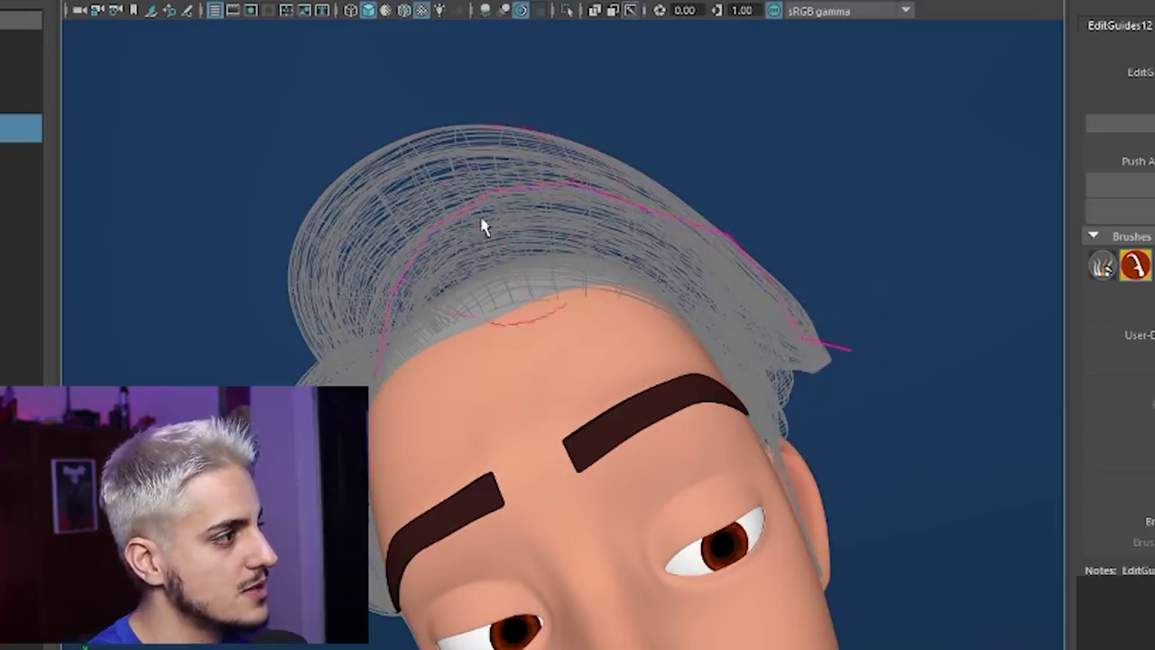
pyautogui.moveTo(440, 206); pyautogui.dragTo(346, 260)
pyautogui.moveTo(402, 312); pyautogui.dragTo(338, 312)
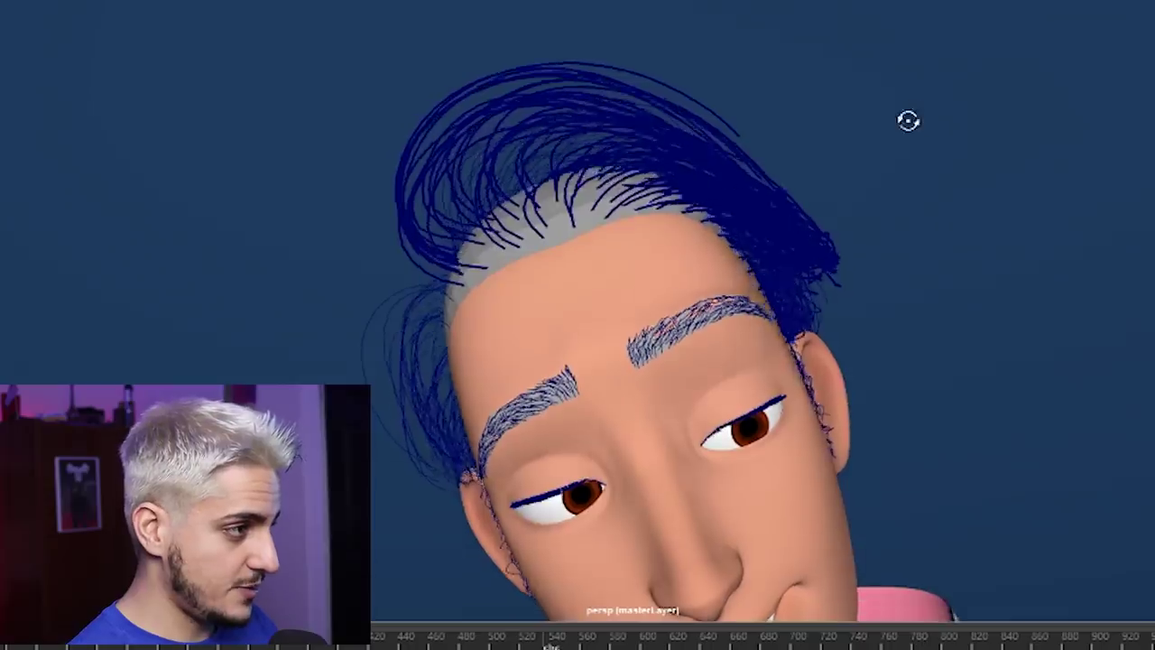
# Examine the finished guides along the front hairline and on both eyebrows up close.
pyautogui.keyDown('alt'); pyautogui.moveTo(908, 118); pyautogui.dragTo(552, 104); pyautogui.keyUp('alt')
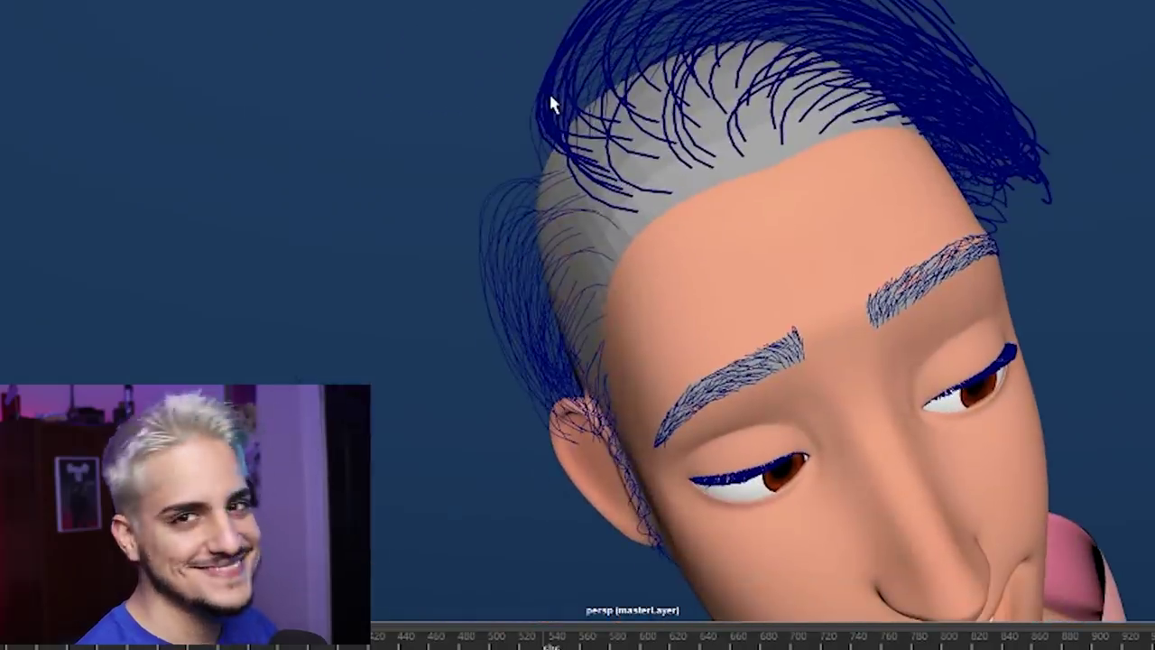
pyautogui.keyDown('alt'); pyautogui.moveTo(568, 106); pyautogui.dragTo(707, 156, button='right'); pyautogui.keyUp('alt')
pyautogui.keyDown('alt'); pyautogui.moveTo(706, 155); pyautogui.dragTo(590, 266); pyautogui.keyUp('alt')
pyautogui.keyDown('alt'); pyautogui.moveTo(590, 265); pyautogui.dragTo(910, 314, button='right'); pyautogui.keyUp('alt')
pyautogui.keyDown('alt'); pyautogui.moveTo(857, 281); pyautogui.dragTo(965, 268); pyautogui.keyUp('alt')
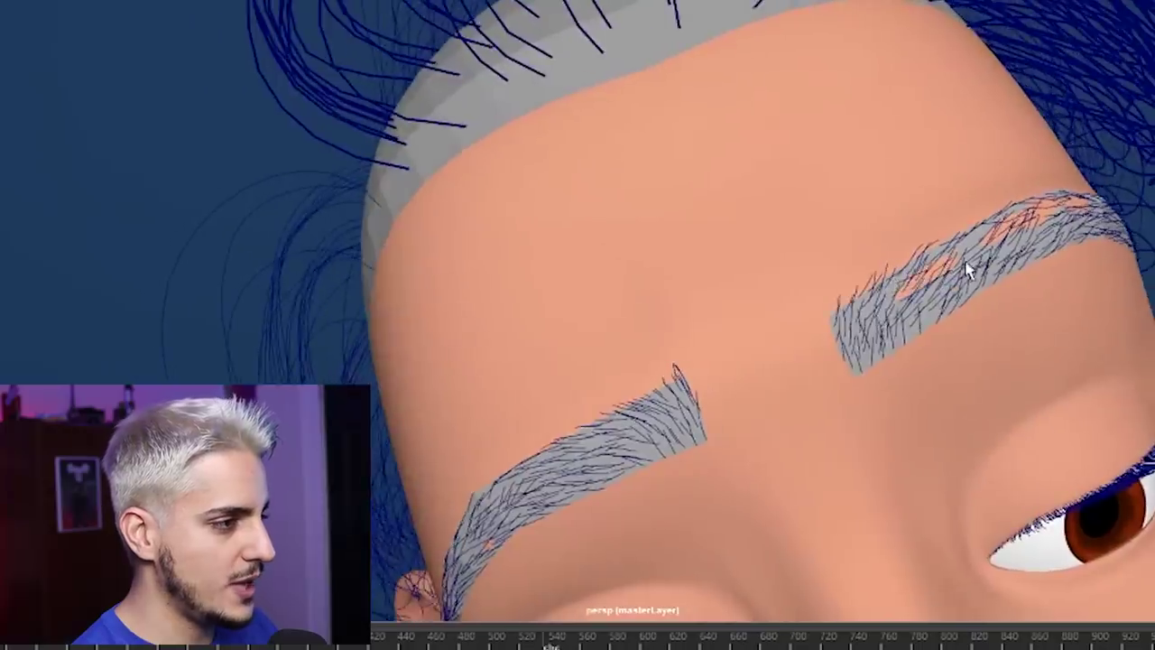
pyautogui.keyDown('alt'); pyautogui.moveTo(965, 268); pyautogui.dragTo(789, 246, button='middle'); pyautogui.keyUp('alt')
pyautogui.keyDown('alt'); pyautogui.moveTo(788, 247); pyautogui.dragTo(810, 242); pyautogui.keyUp('alt')
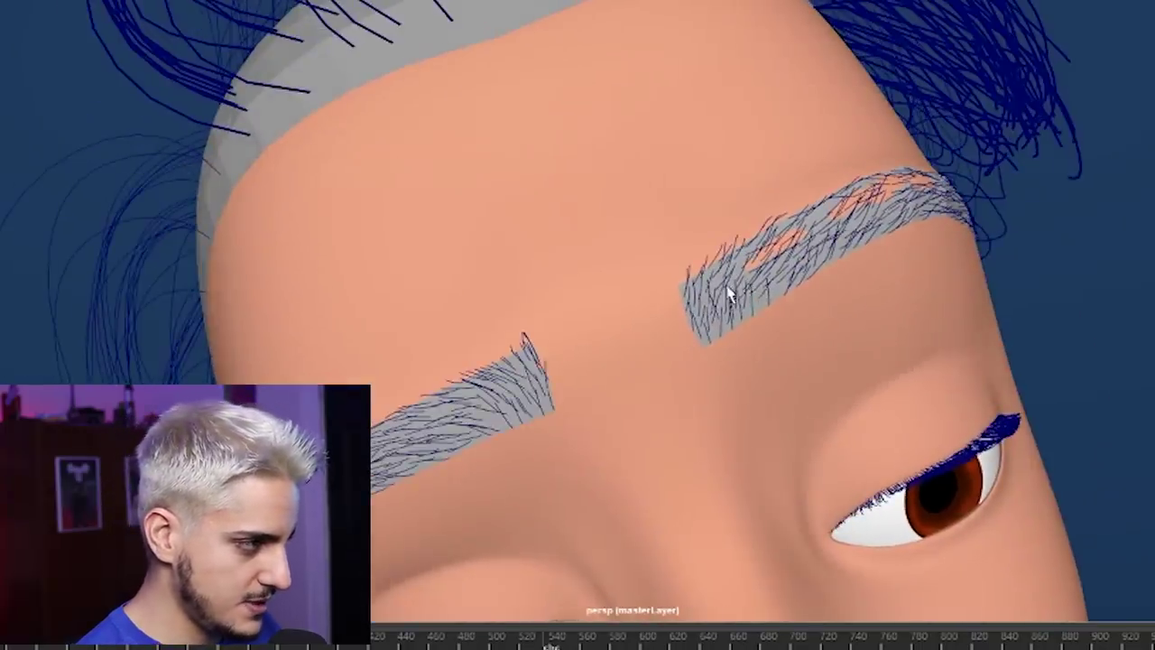
pyautogui.keyDown('alt'); pyautogui.moveTo(725, 293); pyautogui.dragTo(810, 274); pyautogui.keyUp('alt')
pyautogui.keyDown('alt'); pyautogui.moveTo(918, 240); pyautogui.dragTo(758, 213, button='middle'); pyautogui.keyUp('alt')
pyautogui.keyDown('alt'); pyautogui.moveTo(902, 221); pyautogui.dragTo(784, 233); pyautogui.keyUp('alt')
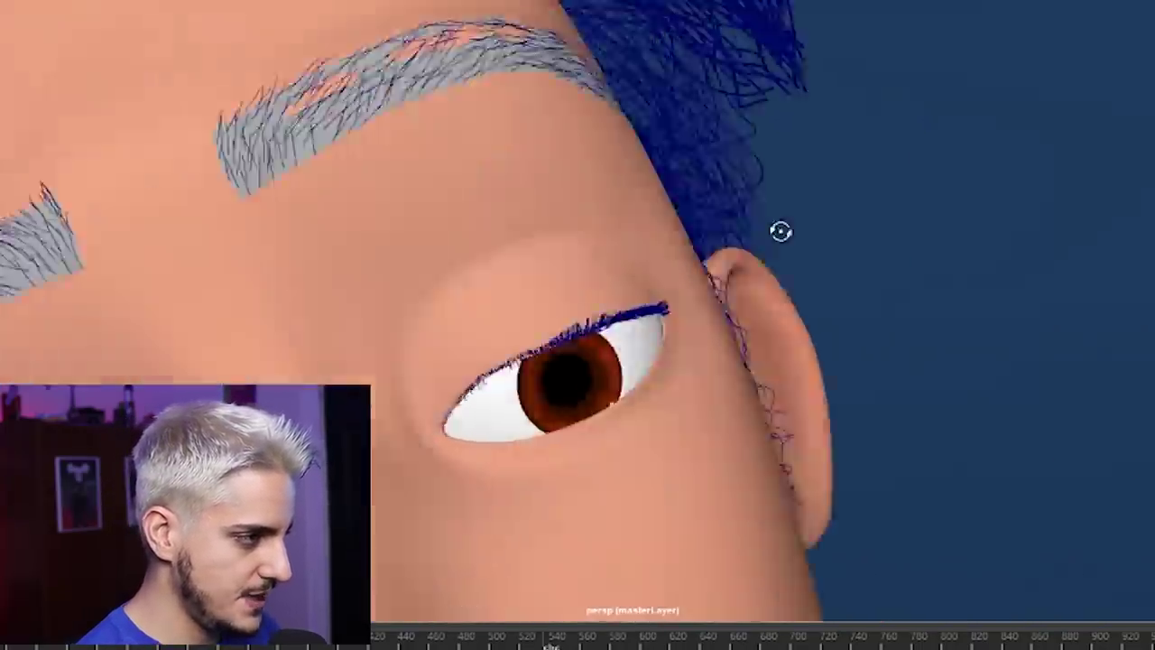
# Examine the guides of the sideburns, the hair around the ears and the eyelashes from both sides of the head.
pyautogui.keyDown('alt'); pyautogui.moveTo(784, 232); pyautogui.dragTo(596, 199, button='right'); pyautogui.keyUp('alt')
pyautogui.keyDown('alt'); pyautogui.moveTo(596, 199); pyautogui.dragTo(477, 199); pyautogui.keyUp('alt')
pyautogui.keyDown('alt'); pyautogui.moveTo(478, 198); pyautogui.dragTo(485, 217, button='right'); pyautogui.keyUp('alt')
pyautogui.keyDown('alt'); pyautogui.moveTo(719, 239); pyautogui.dragTo(533, 301); pyautogui.keyUp('alt')
pyautogui.keyDown('alt'); pyautogui.moveTo(534, 301); pyautogui.dragTo(652, 297, button='right'); pyautogui.keyUp('alt')
pyautogui.keyDown('alt'); pyautogui.moveTo(652, 297); pyautogui.dragTo(682, 244, button='middle'); pyautogui.keyUp('alt')
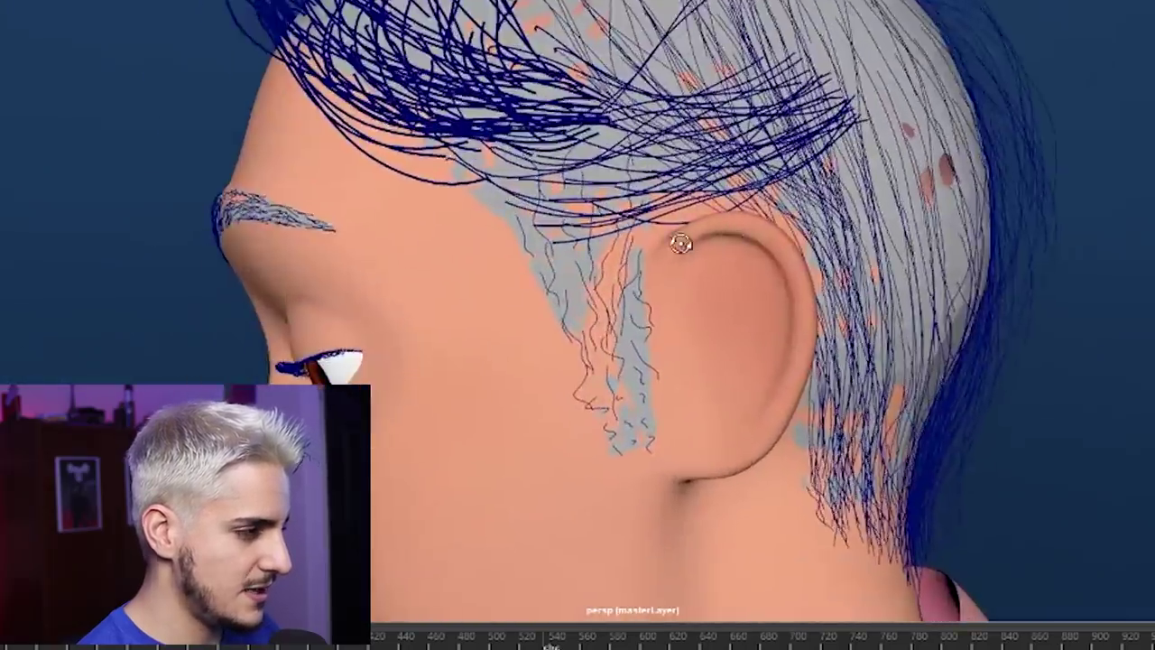
pyautogui.keyDown('alt'); pyautogui.moveTo(683, 253); pyautogui.dragTo(781, 235); pyautogui.keyUp('alt')
pyautogui.keyDown('alt'); pyautogui.moveTo(674, 342); pyautogui.dragTo(835, 304); pyautogui.keyUp('alt')
pyautogui.keyDown('alt'); pyautogui.moveTo(740, 282); pyautogui.dragTo(887, 257); pyautogui.keyUp('alt')
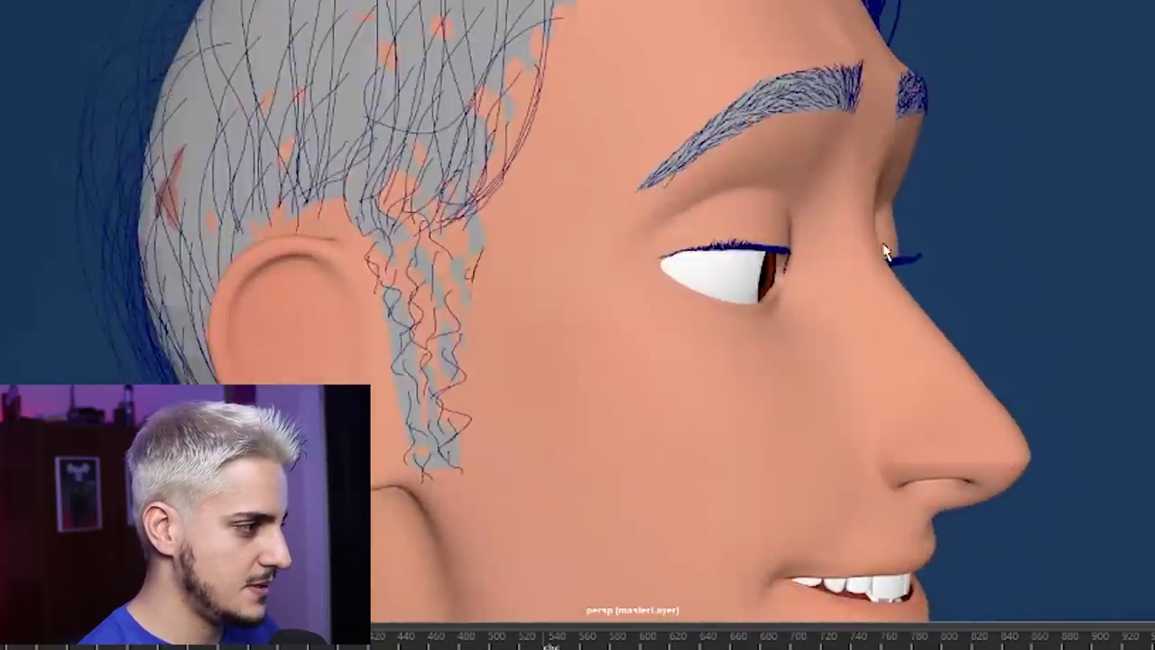
pyautogui.keyDown('alt'); pyautogui.moveTo(887, 256); pyautogui.dragTo(668, 204, button='right'); pyautogui.keyUp('alt')
pyautogui.keyDown('alt'); pyautogui.moveTo(668, 204); pyautogui.dragTo(499, 217); pyautogui.keyUp('alt')
pyautogui.keyDown('alt'); pyautogui.moveTo(738, 213); pyautogui.dragTo(572, 189, button='right'); pyautogui.keyUp('alt')
pyautogui.keyDown('alt'); pyautogui.moveTo(572, 189); pyautogui.dragTo(607, 110); pyautogui.keyUp('alt')
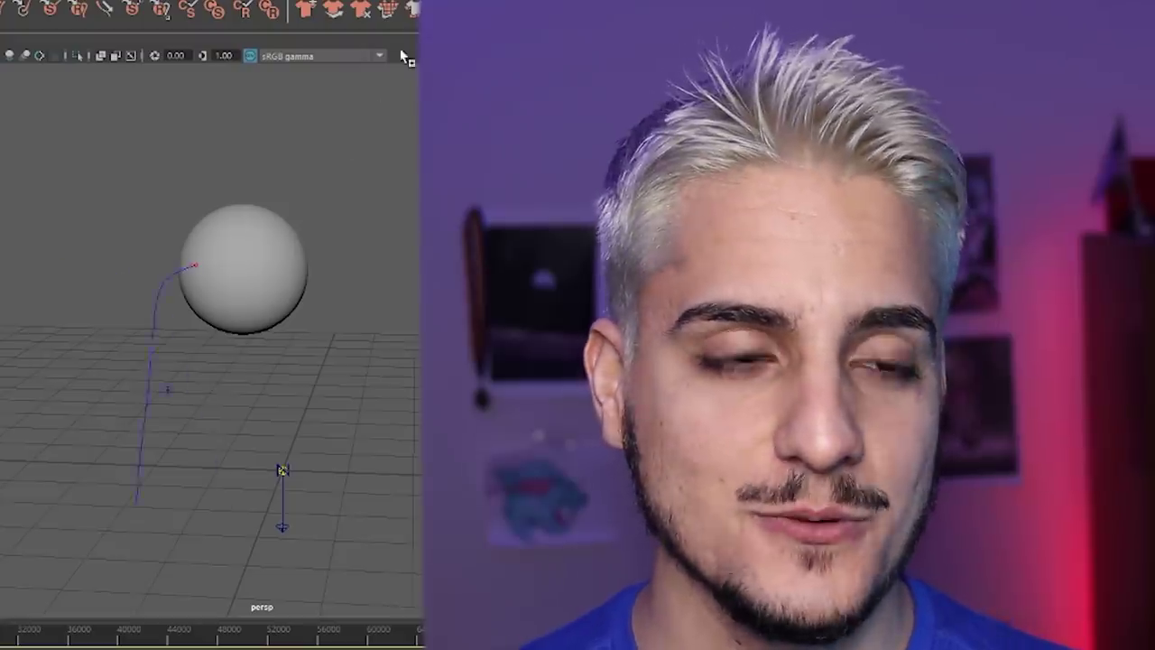
# Select the sphere that the hanging hair curve is attached to.
pyautogui.click(261, 251)
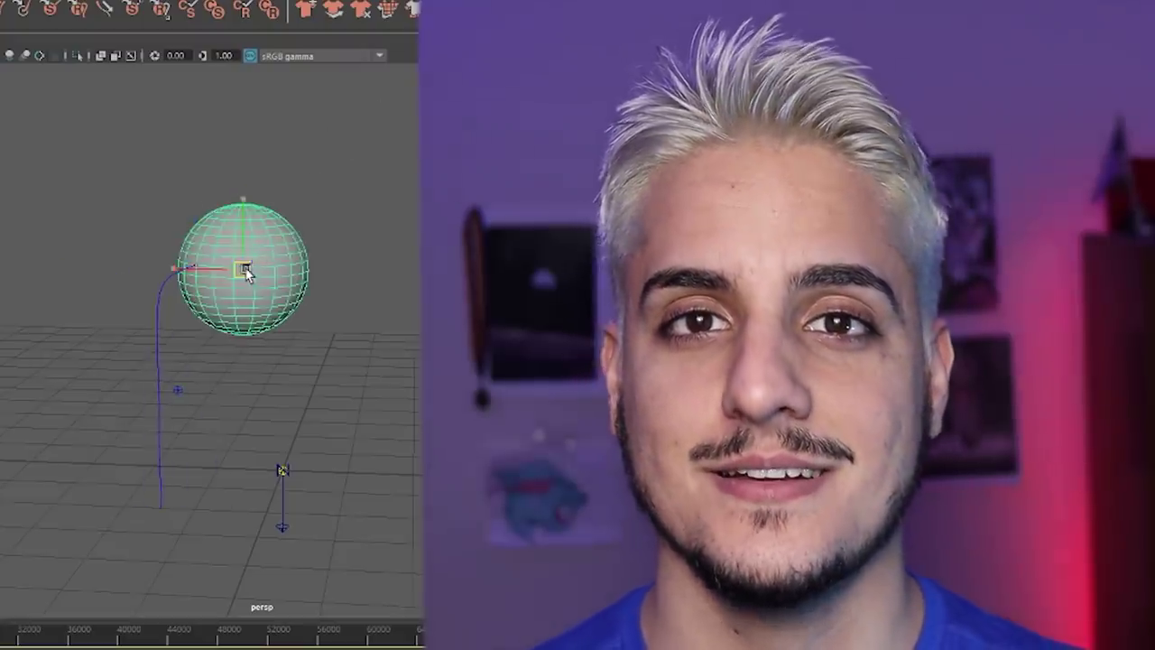